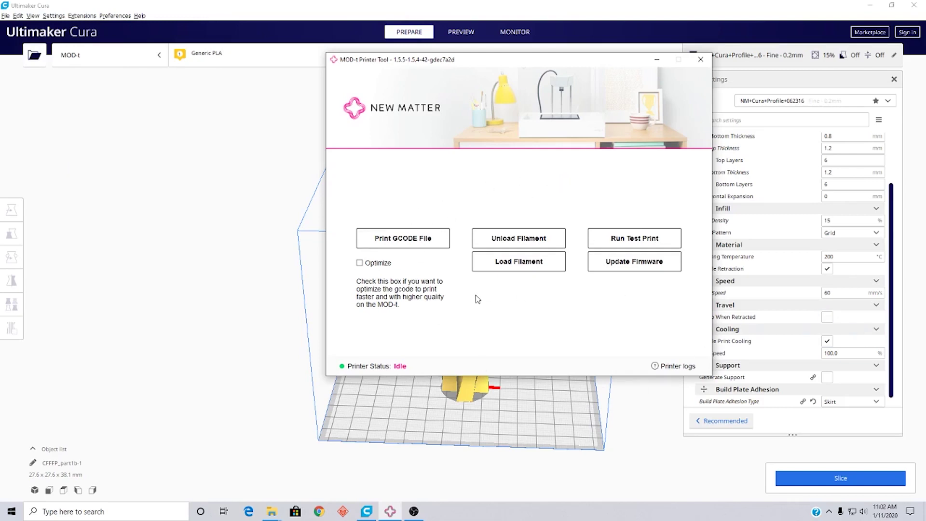
pyautogui.click(417, 243)
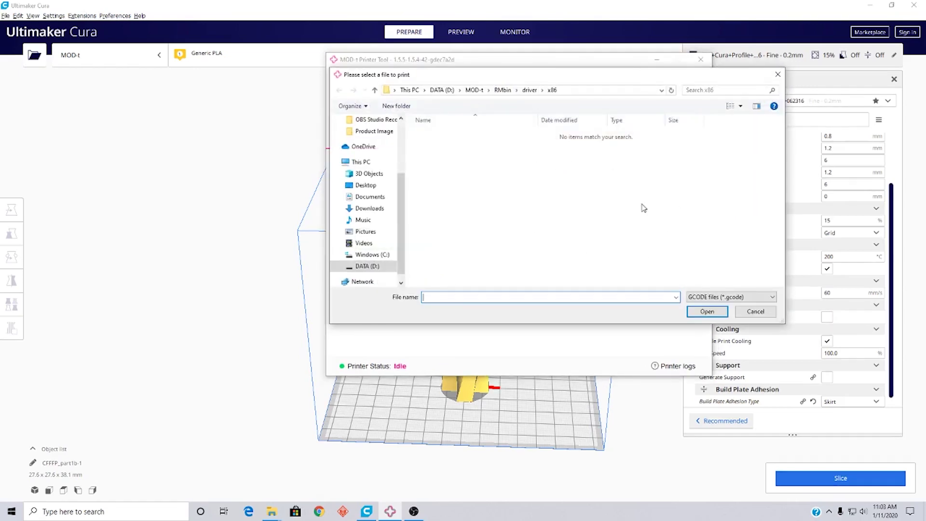
pyautogui.click(777, 75)
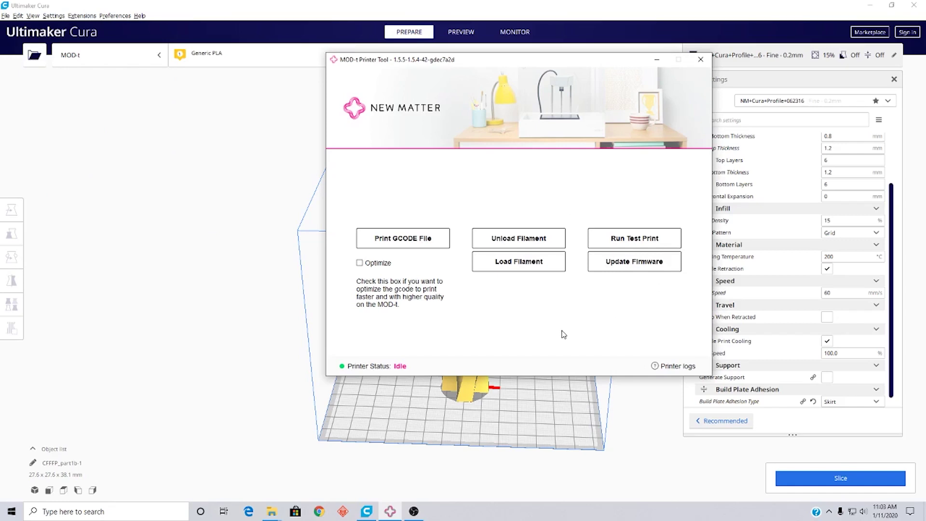
# Hide the MOD-t tool and remove the MOD-t printer via Manage printers, leaving Ultimaker 2+ active.
pyautogui.click(656, 59)
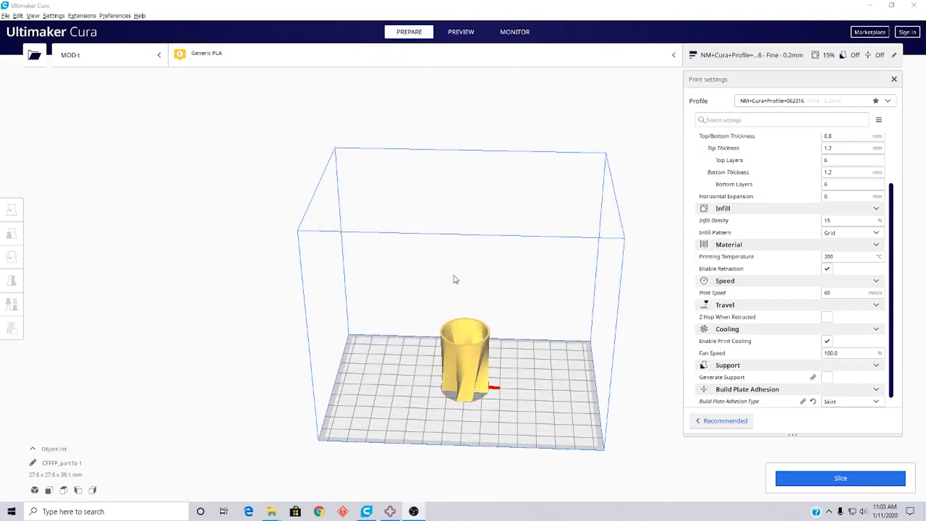
pyautogui.moveTo(592, 357); pyautogui.dragTo(569, 349, button='right')
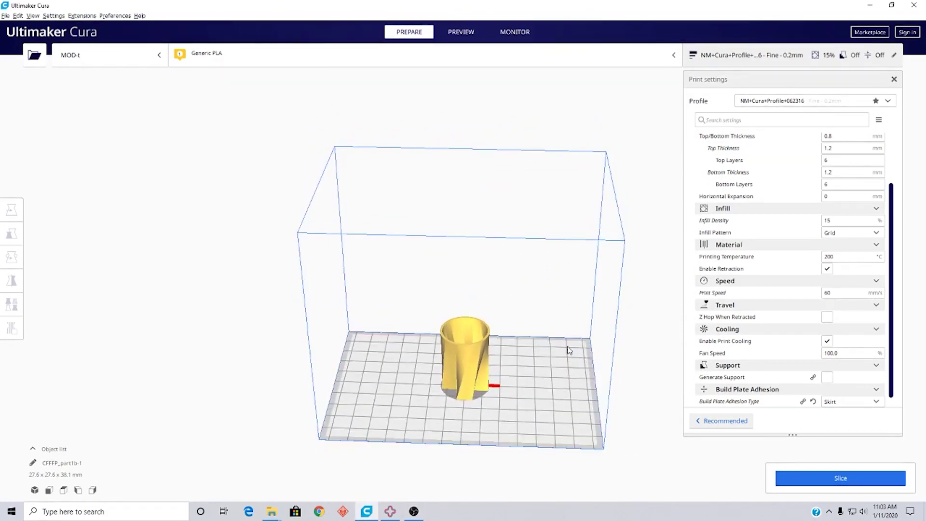
pyautogui.click(161, 60)
pyautogui.click(155, 153)
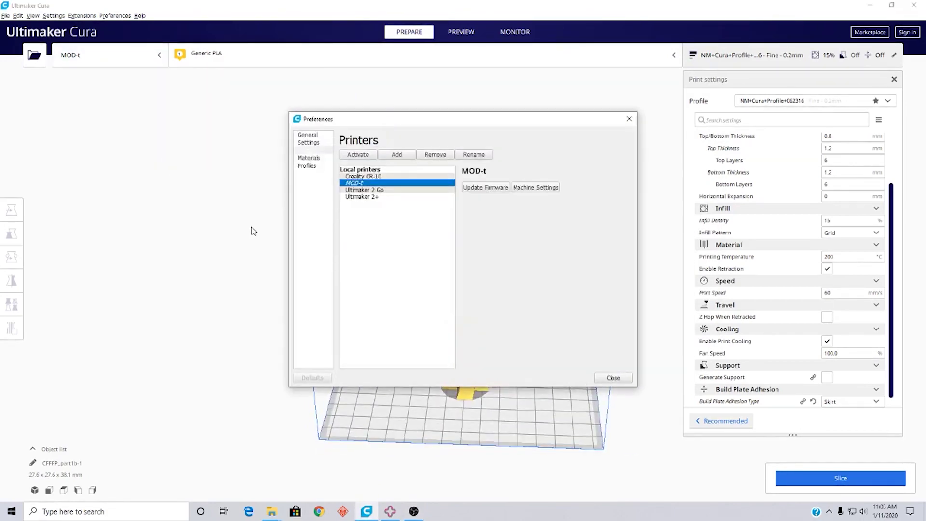
pyautogui.click(434, 155)
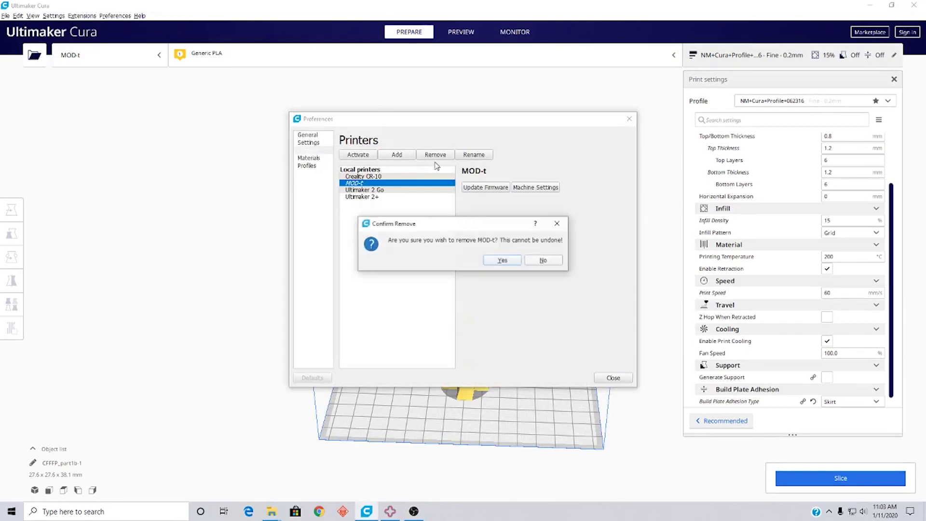
pyautogui.click(510, 263)
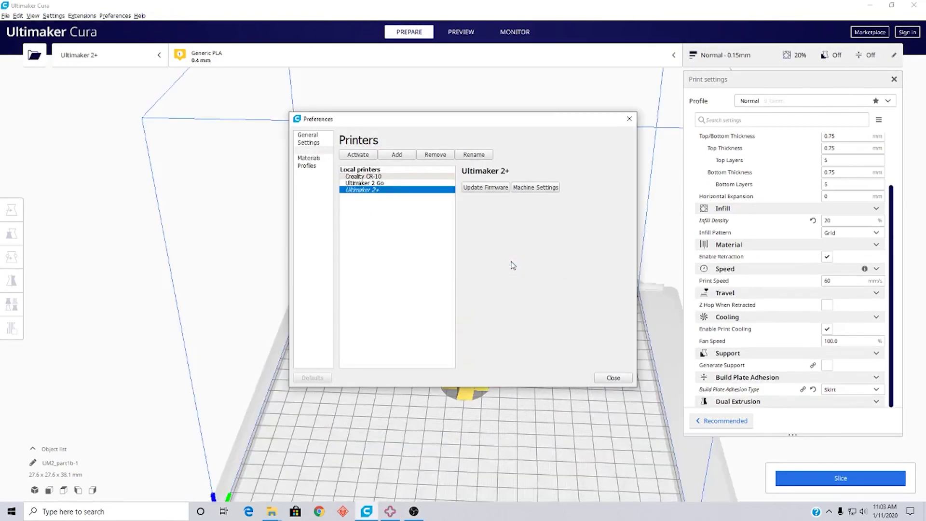
pyautogui.click(629, 118)
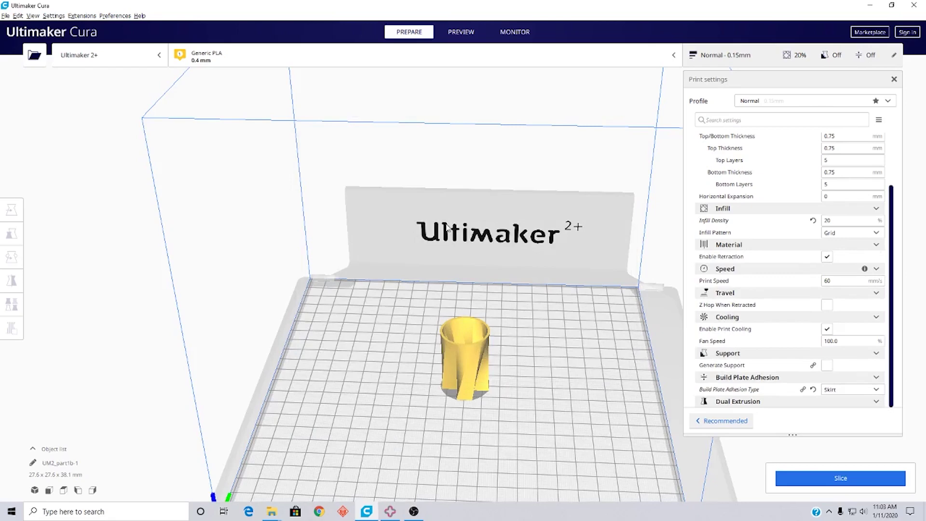
pyautogui.scroll(3, 540, 323)
pyautogui.scroll(-3, 541, 325)
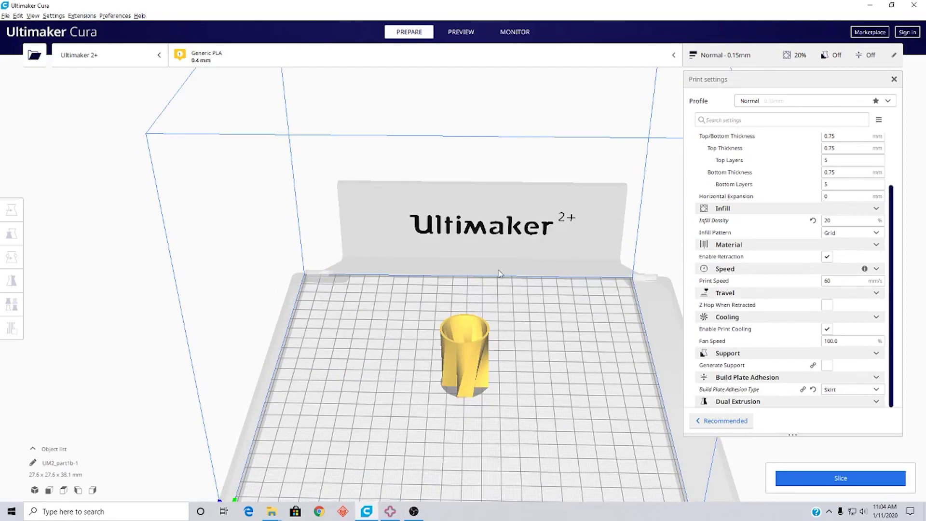
# Start adding a new printer from the printer list, briefly checking the MOD-t printer tool.
pyautogui.click(159, 57)
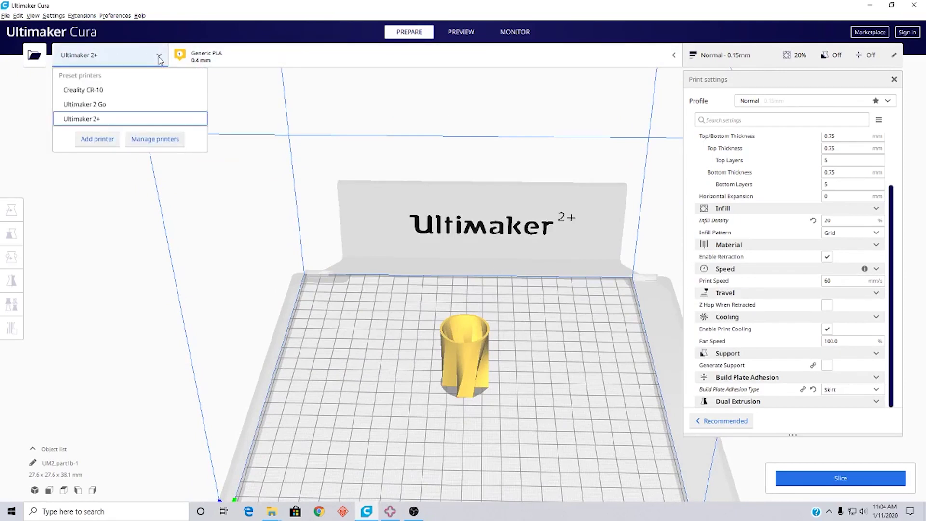
pyautogui.click(94, 142)
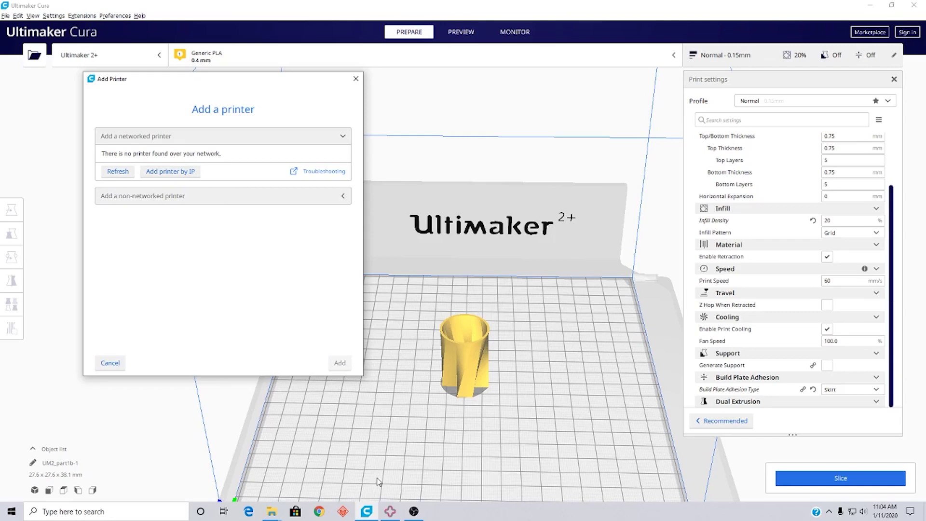
pyautogui.click(390, 511)
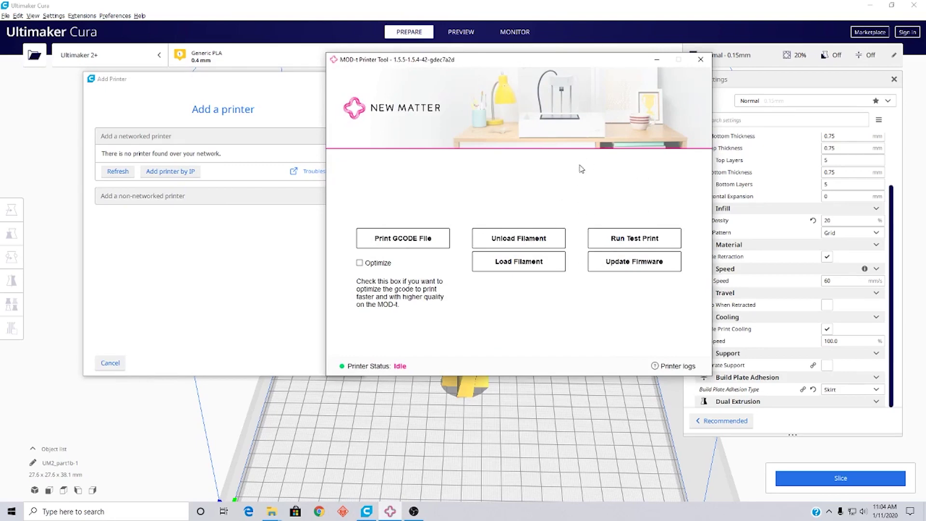
pyautogui.click(656, 60)
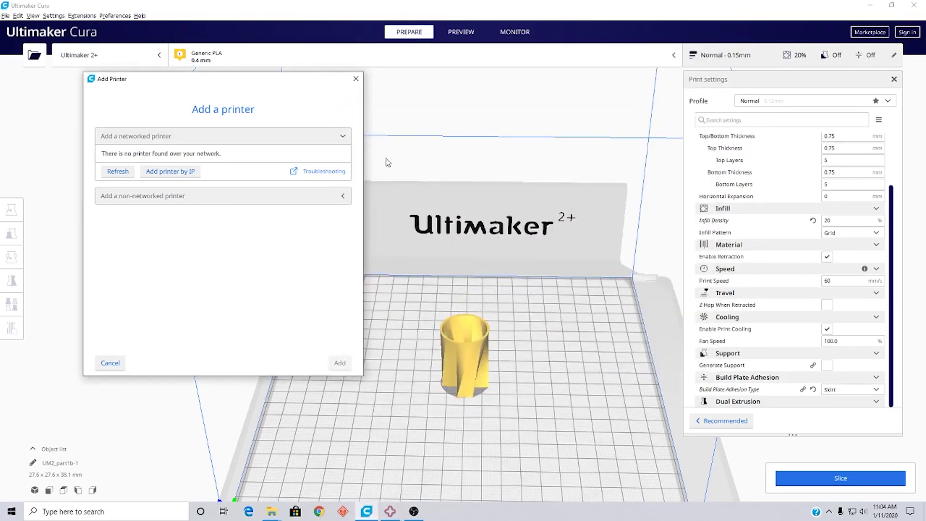
# Choose Custom FFF printer under non-networked printers and select its default name for renaming.
pyautogui.click(317, 197)
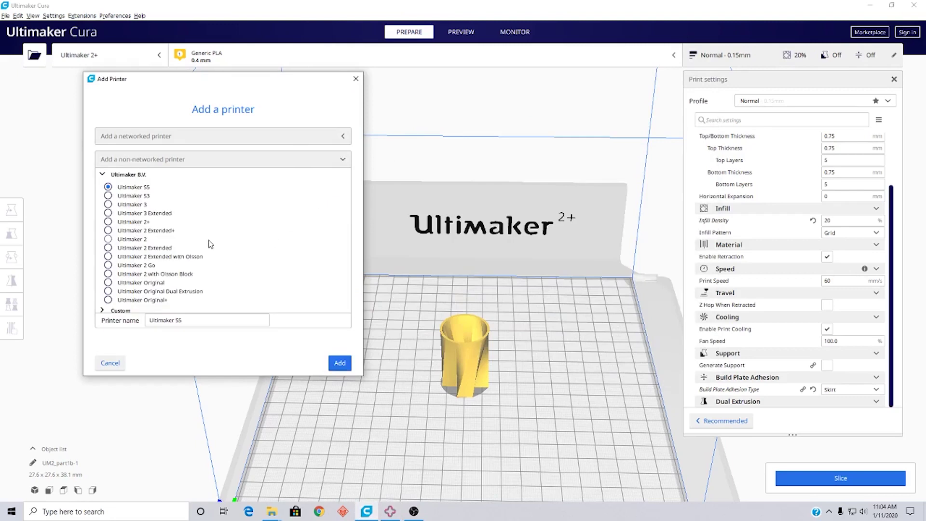
pyautogui.scroll(-3, 129, 247)
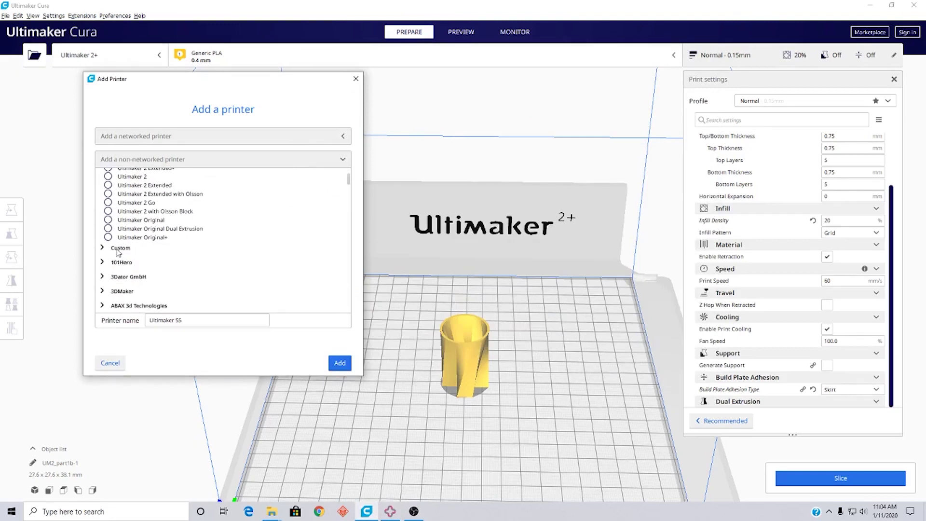
pyautogui.click(117, 249)
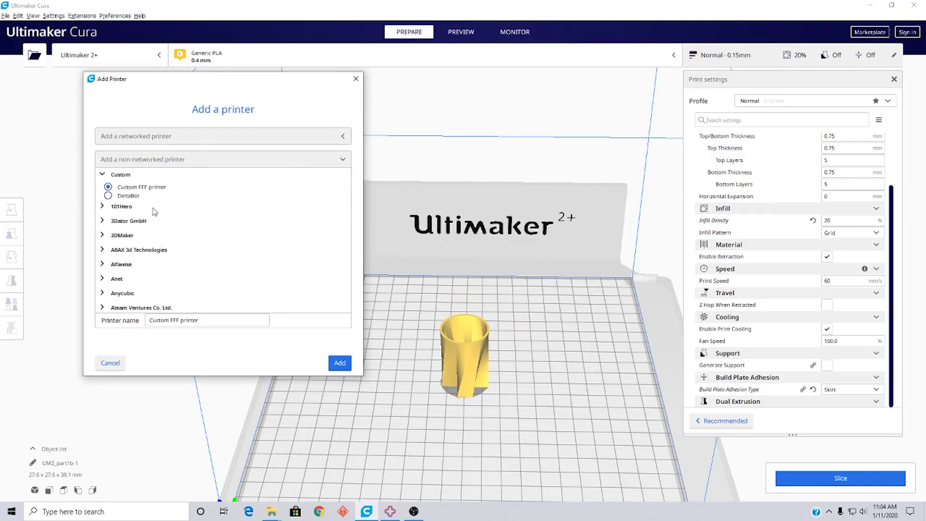
pyautogui.click(189, 318)
pyautogui.moveTo(185, 319); pyautogui.dragTo(113, 322)
# Add the printer as MOD-t, then set a 150 × 100 × 125 mm rectangular plate with centred origin.
pyautogui.write('MOD-t')
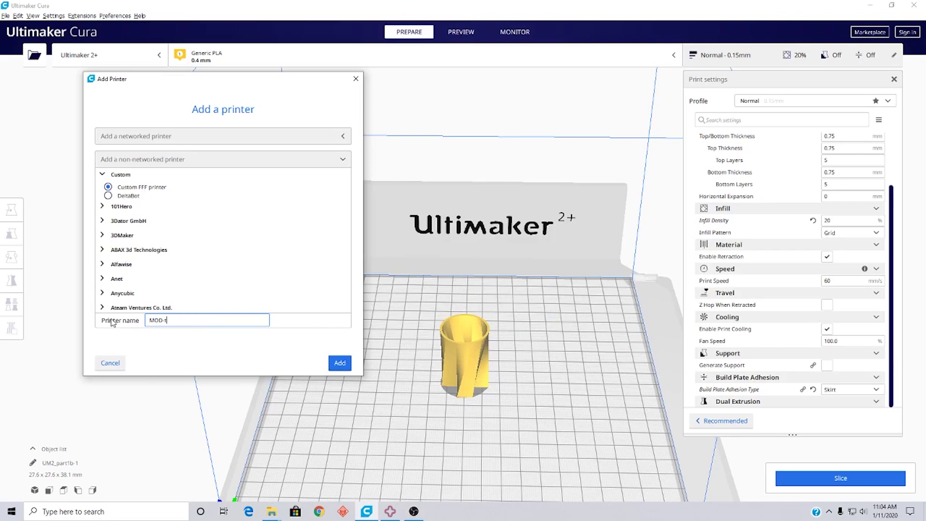
pyautogui.click(344, 365)
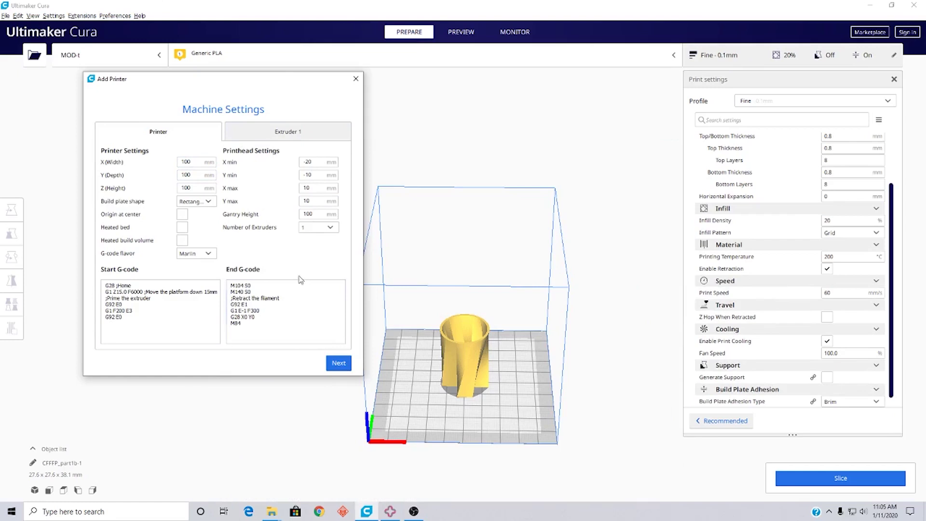
pyautogui.moveTo(192, 163); pyautogui.dragTo(174, 166)
pyautogui.press('Tab')
pyautogui.press('Tab')
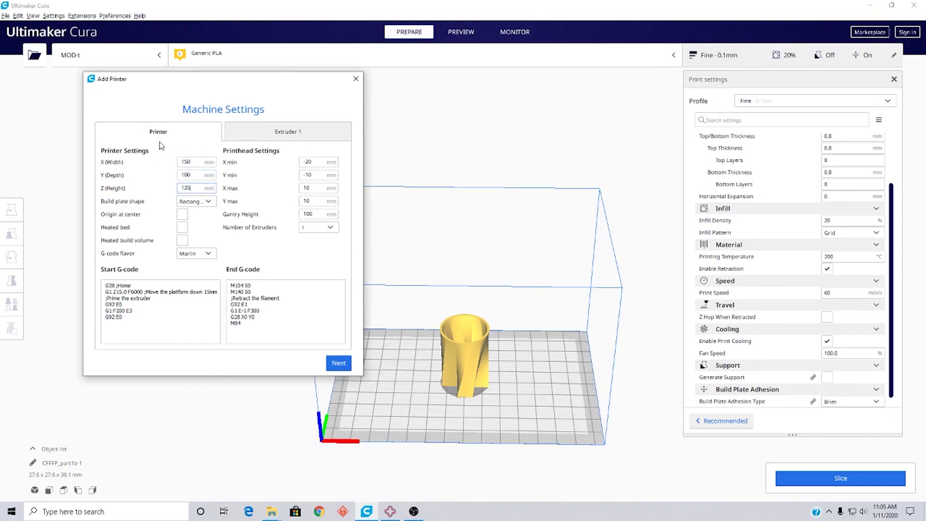
pyautogui.click(202, 205)
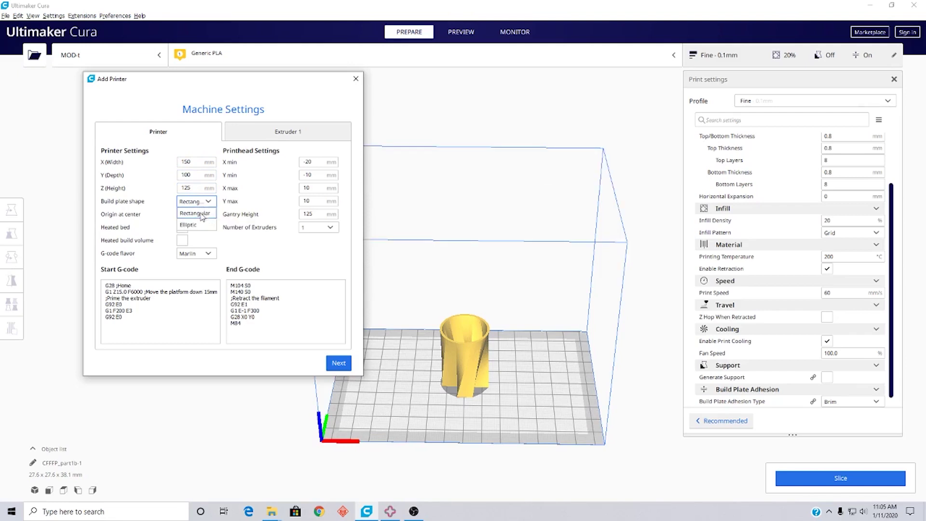
pyautogui.click(202, 212)
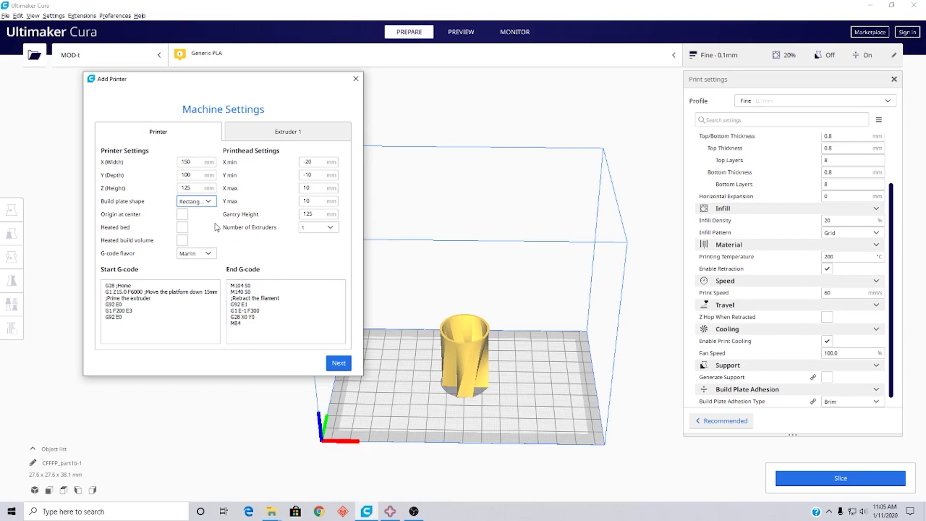
pyautogui.click(182, 214)
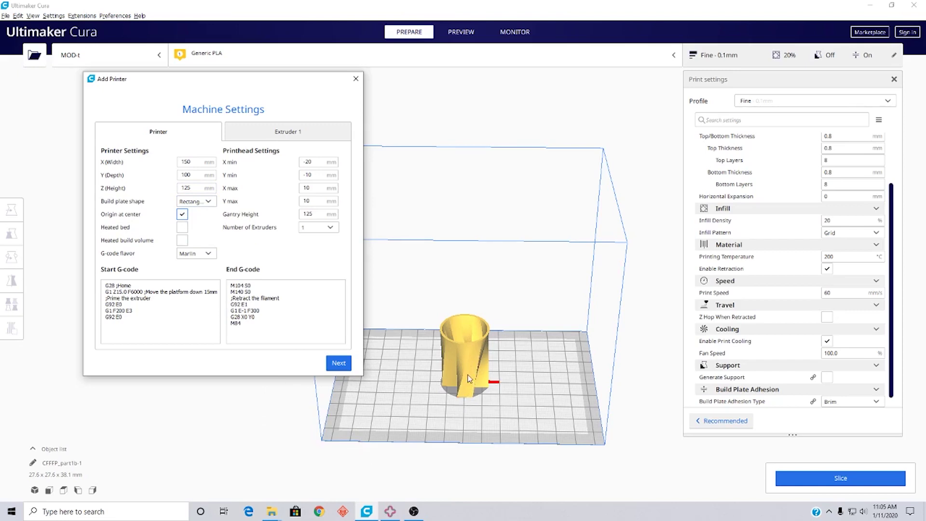
pyautogui.click(292, 136)
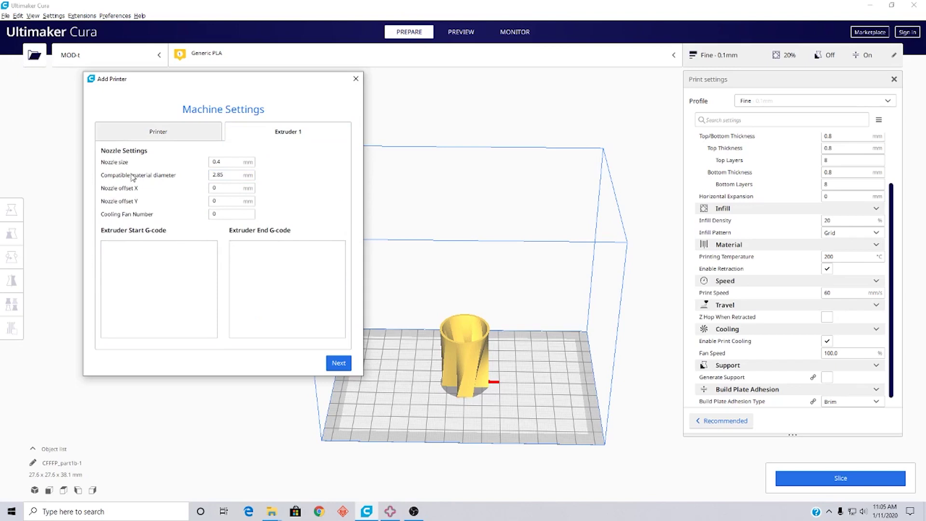
pyautogui.moveTo(143, 174)
pyautogui.moveTo(226, 175); pyautogui.dragTo(209, 177)
pyautogui.click(194, 137)
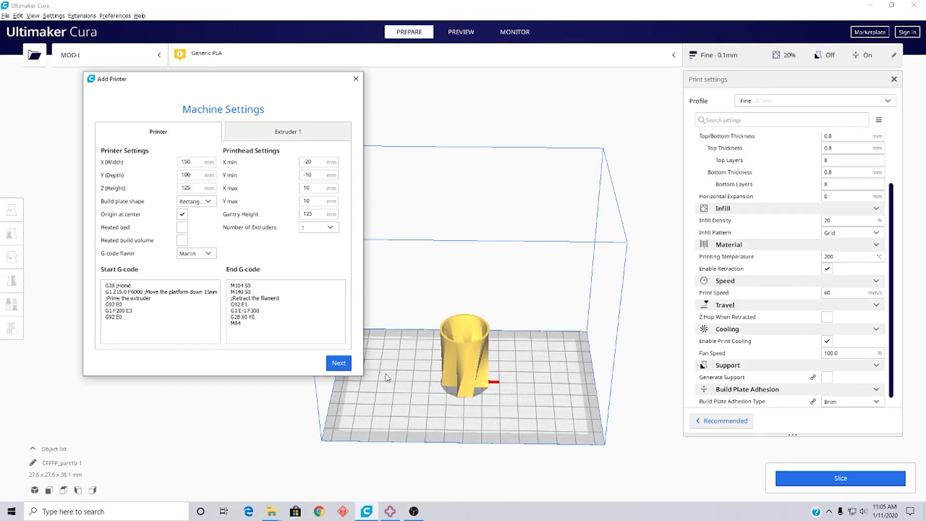
# Close Machine Settings, review the custom print settings, and open the Profile dropdown list.
pyautogui.click(339, 363)
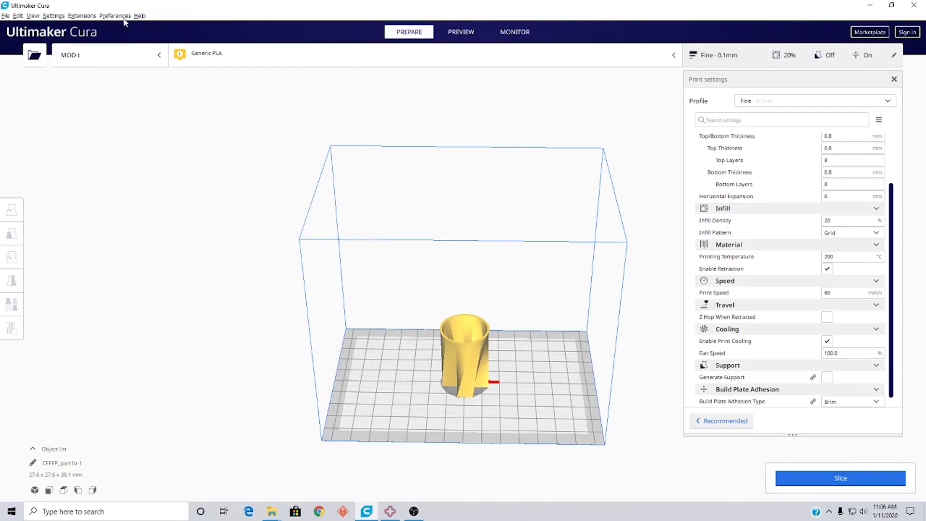
pyautogui.moveTo(468, 344); pyautogui.dragTo(371, 378, button='right')
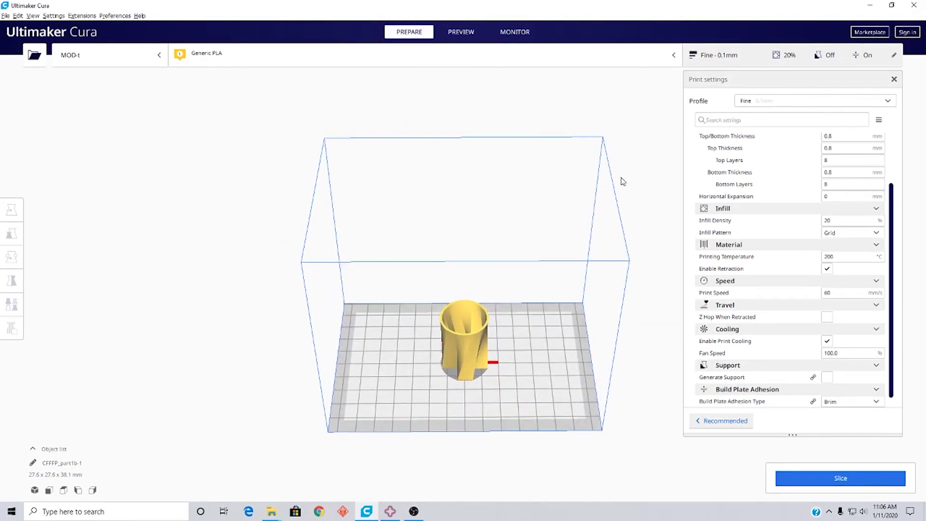
pyautogui.scroll(3, 817, 172)
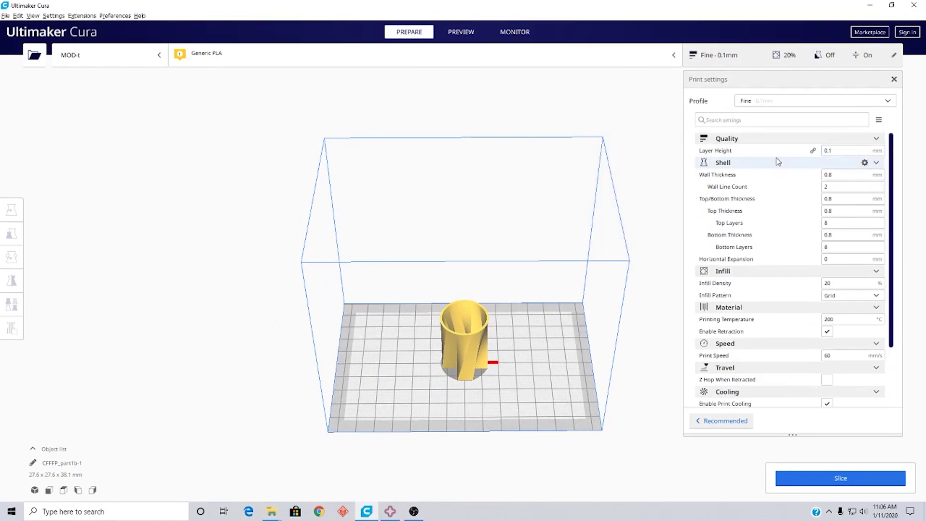
pyautogui.scroll(-3, 748, 305)
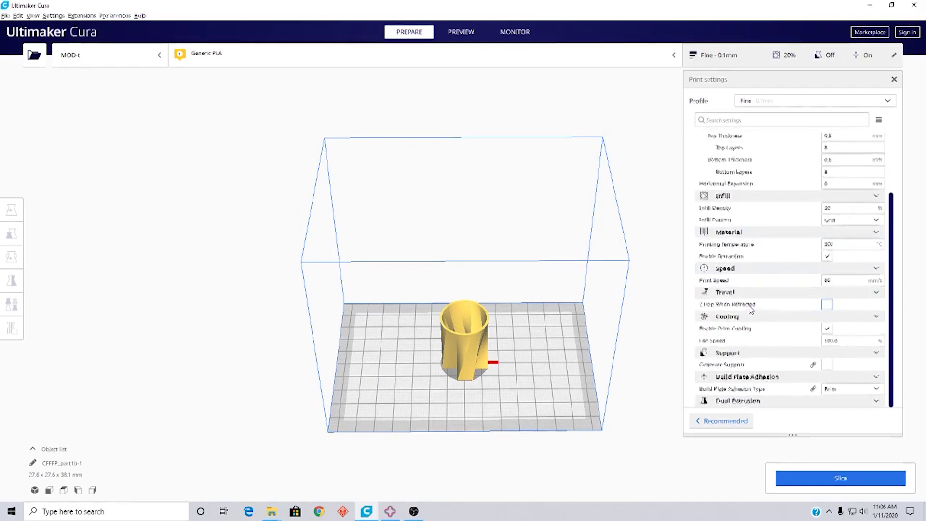
pyautogui.scroll(3, 795, 251)
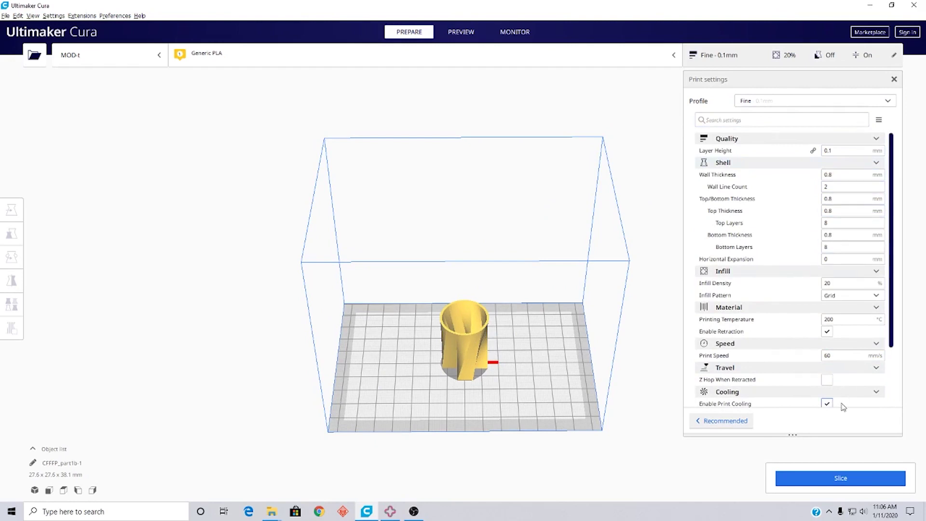
pyautogui.scroll(-3, 839, 402)
pyautogui.scroll(3, 823, 350)
pyautogui.click(758, 102)
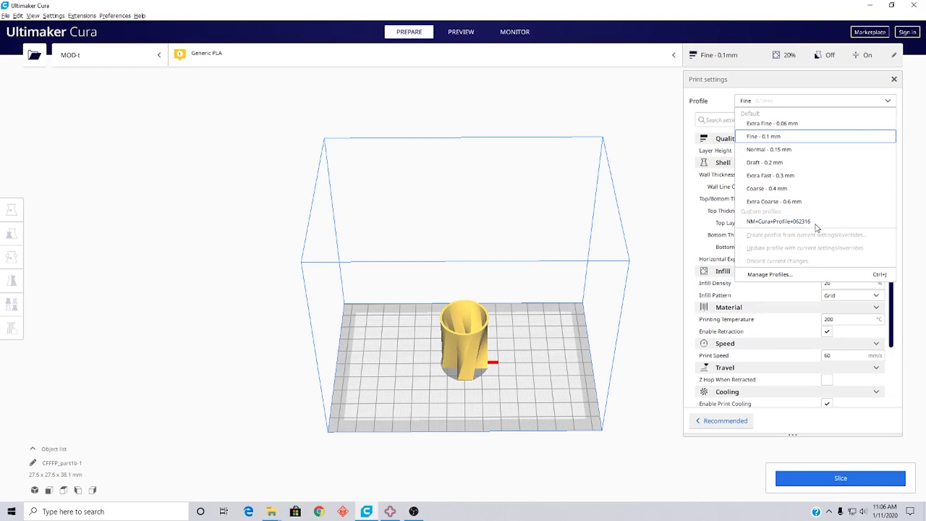
# Delete the NM+Cura+Profile+062316 custom profile in Manage Profiles and recheck the profile list.
pyautogui.click(771, 274)
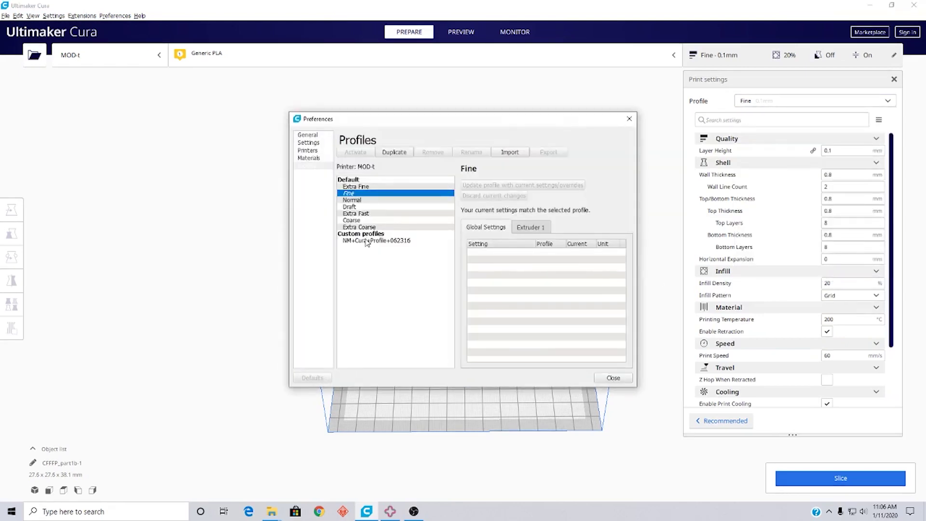
pyautogui.click(365, 241)
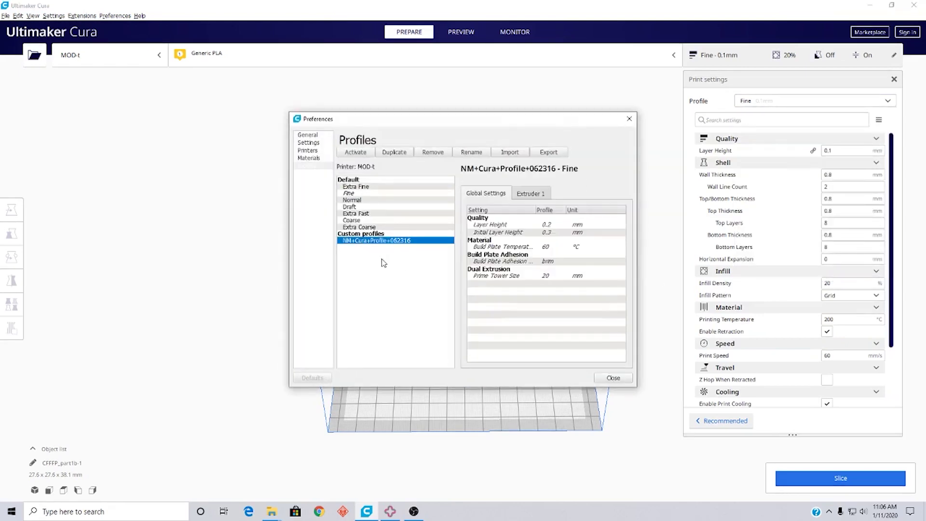
pyautogui.click(432, 152)
pyautogui.click(515, 261)
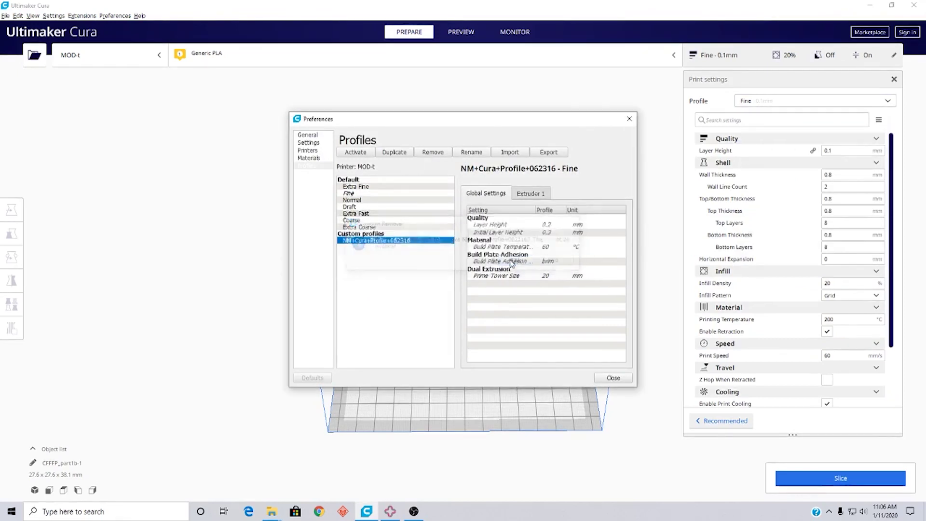
pyautogui.click(612, 377)
pyautogui.click(811, 100)
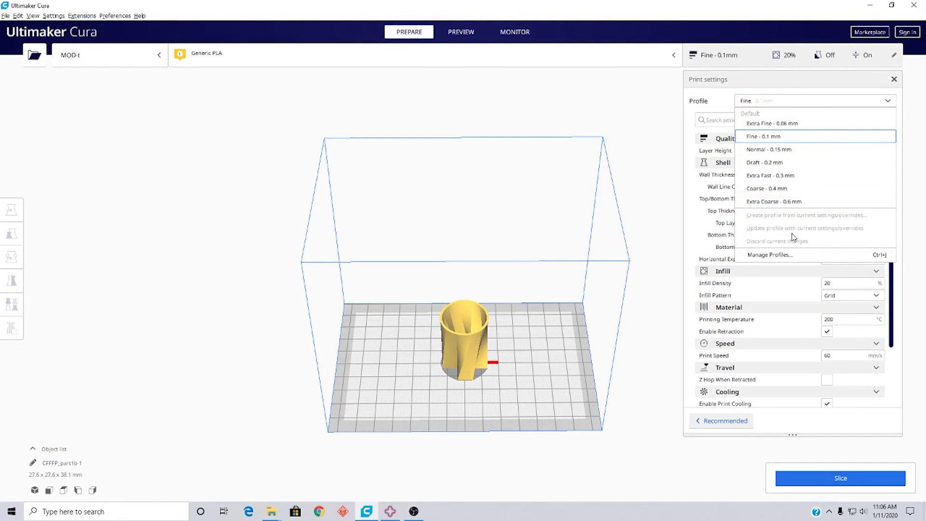
# Import the NM+Cura+Profile+062316 profile file from the MOD-t folder through Manage Profiles.
pyautogui.click(791, 136)
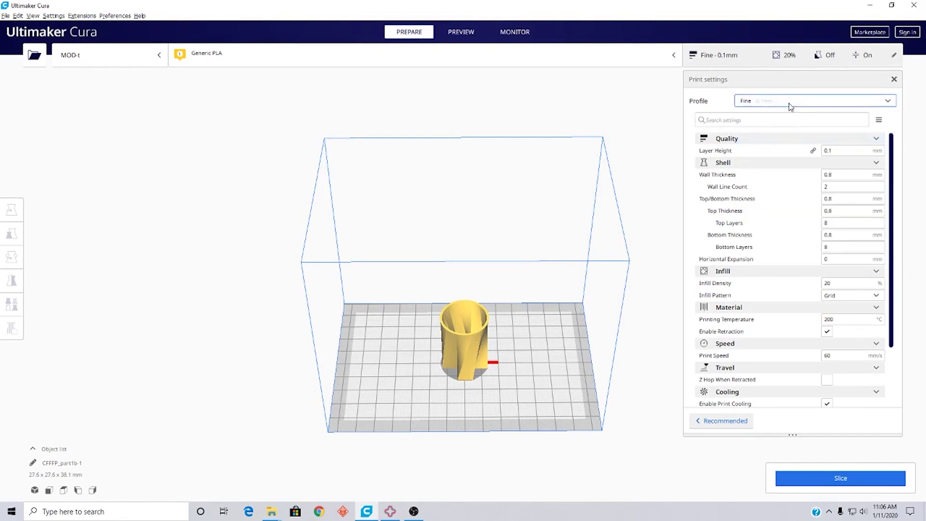
pyautogui.click(786, 102)
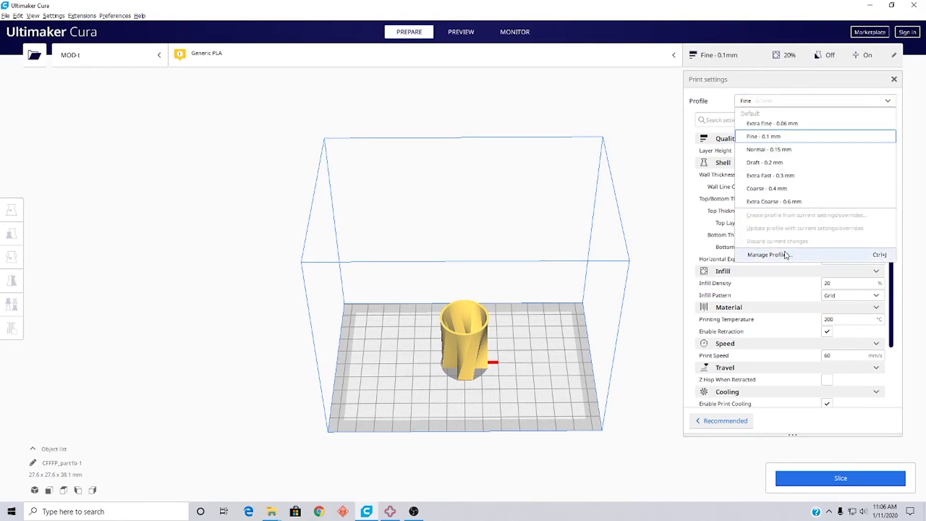
pyautogui.click(786, 255)
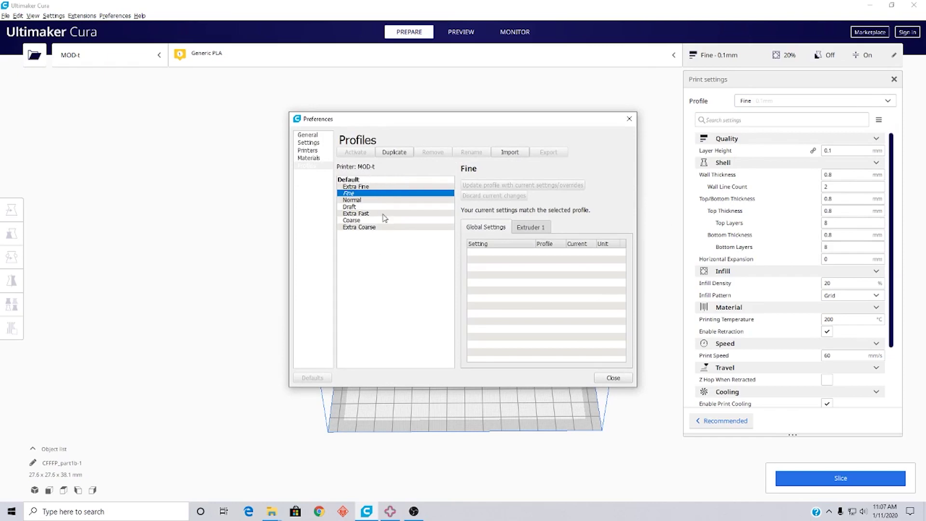
pyautogui.click(511, 152)
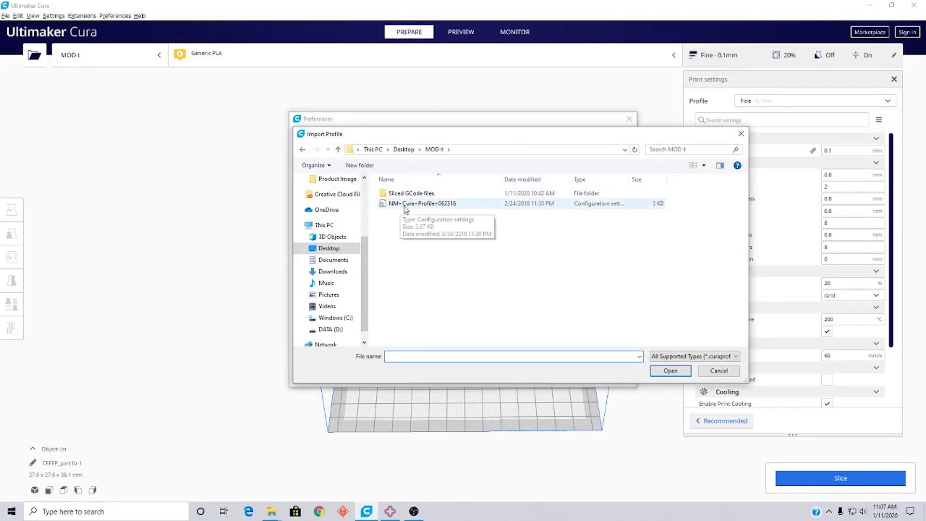
pyautogui.click(468, 203)
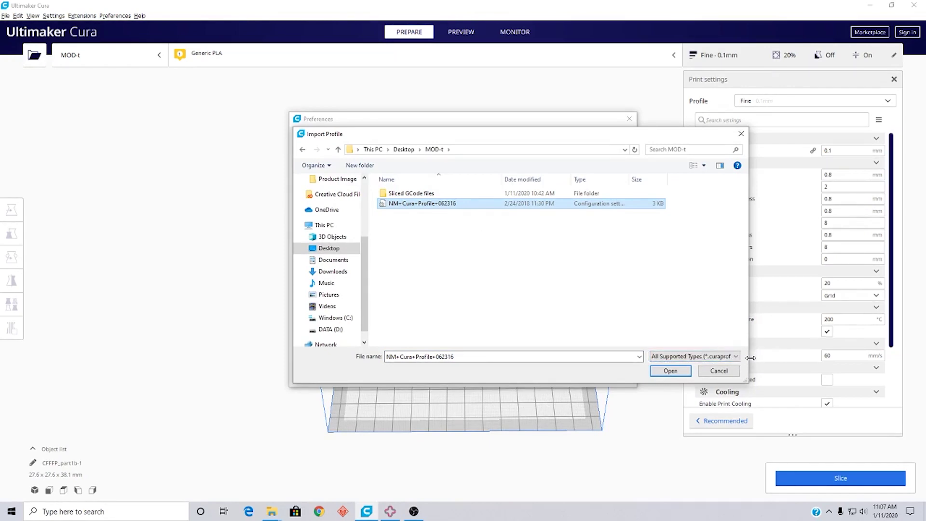
pyautogui.click(683, 374)
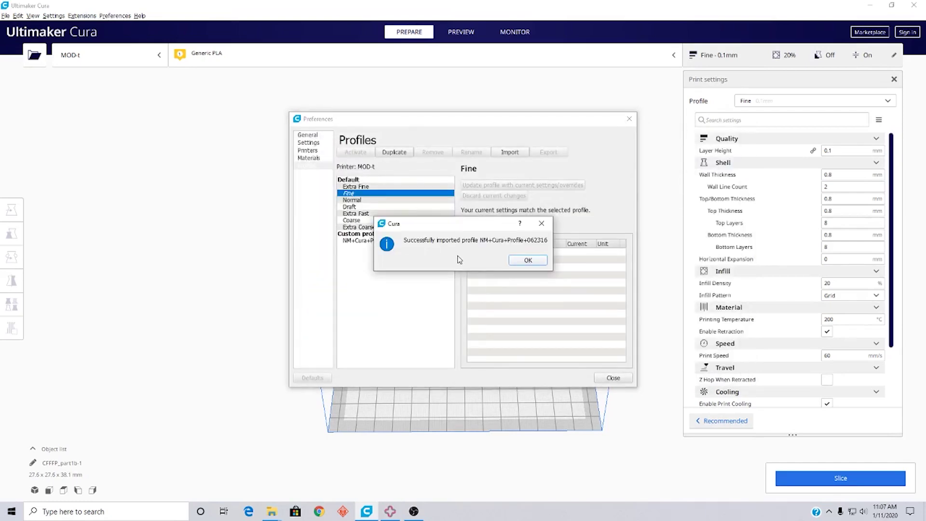
pyautogui.click(515, 263)
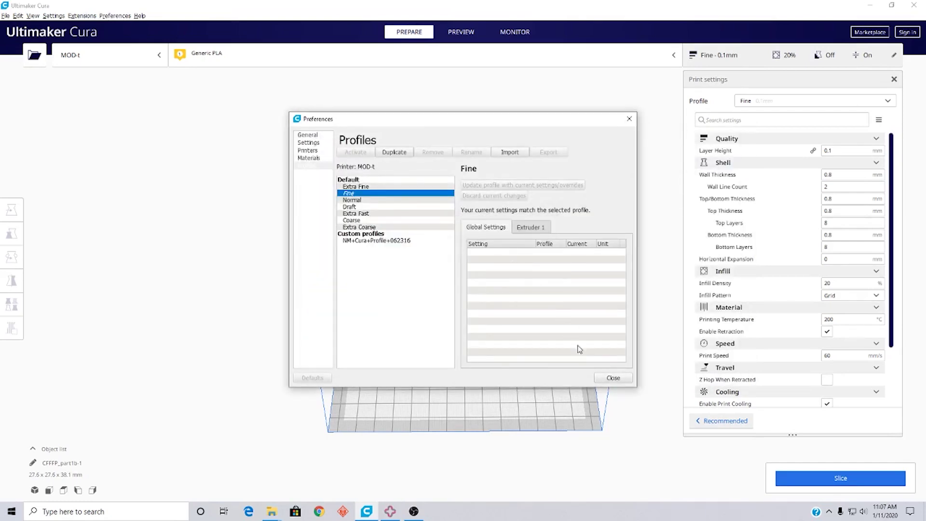
pyautogui.click(609, 379)
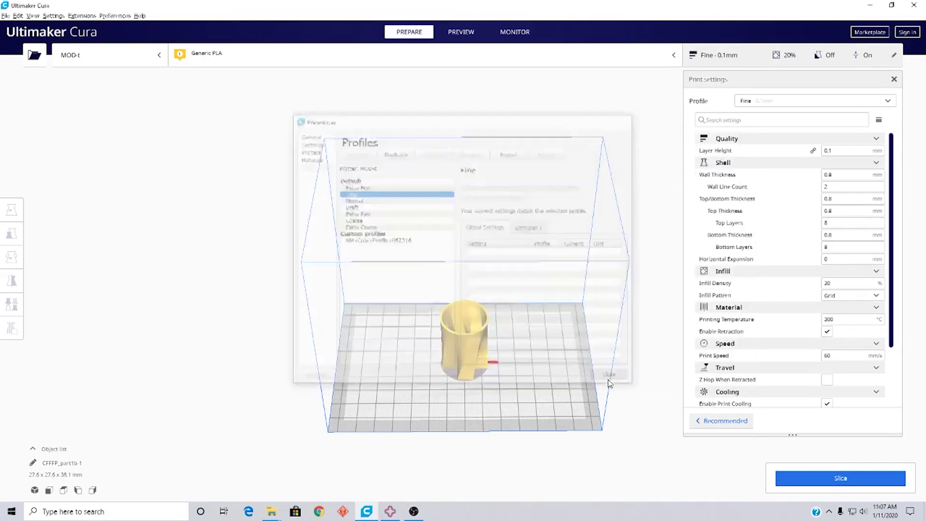
# Switch to the NM+Cura+Profile+062316 custom profile and review its 0.2 mm layer, 15% infill settings.
pyautogui.click(803, 101)
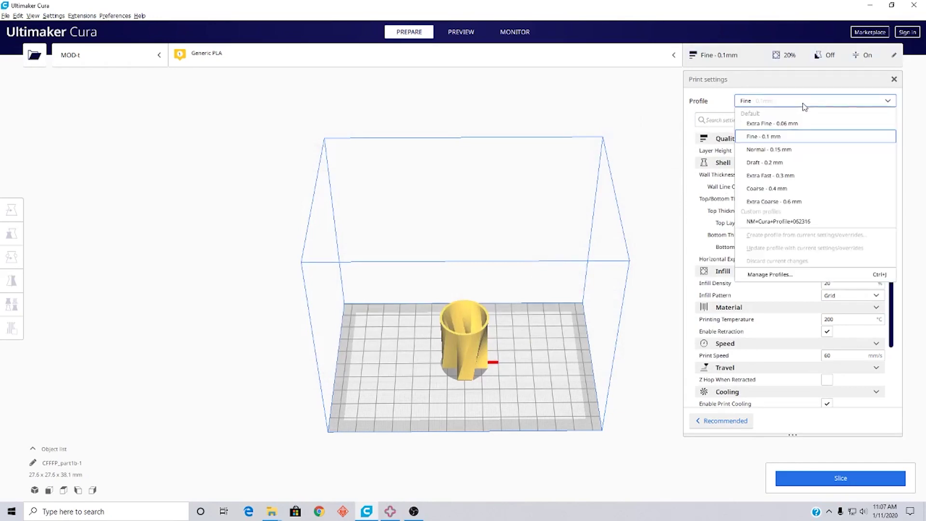
pyautogui.click(785, 222)
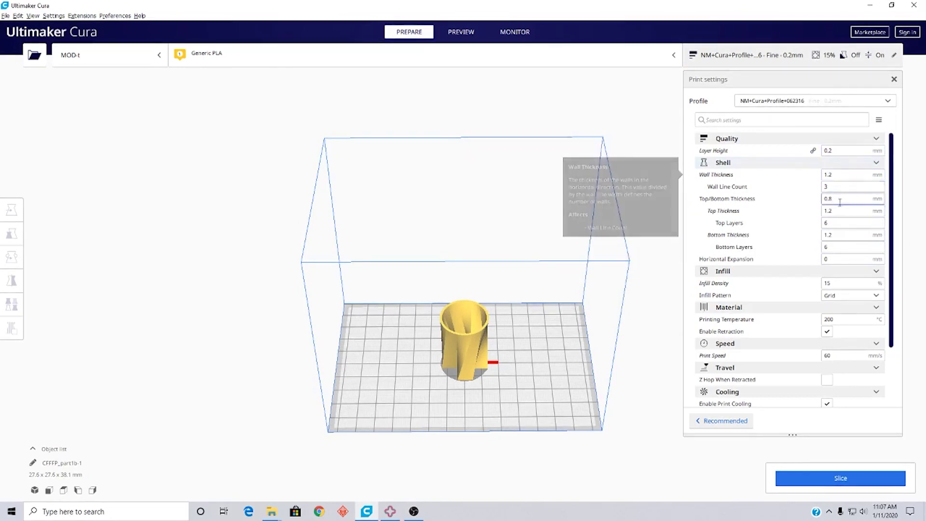
pyautogui.scroll(-1, 841, 199)
pyautogui.scroll(-1, 832, 250)
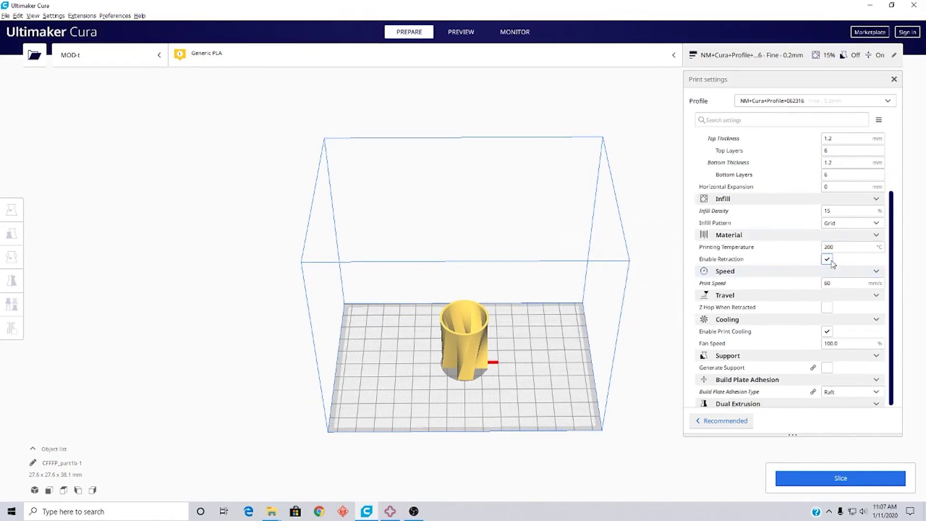
pyautogui.scroll(-1, 789, 309)
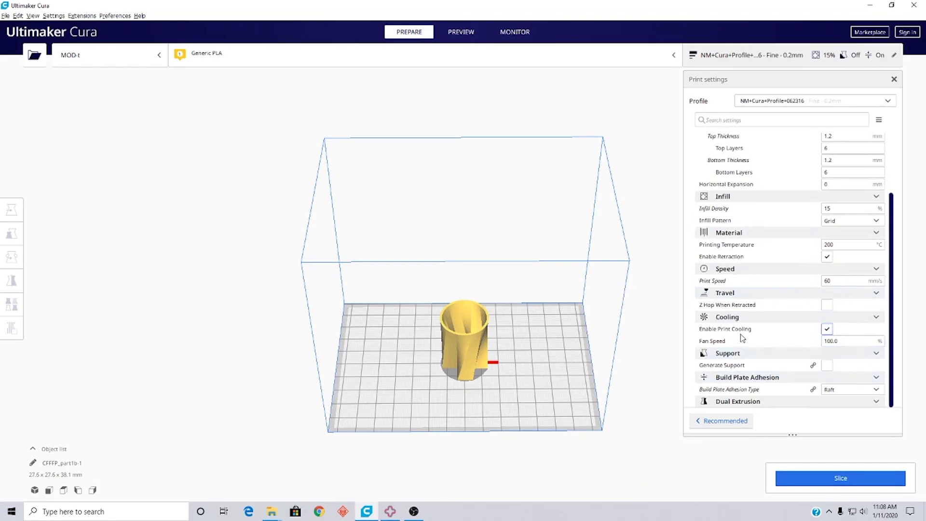
pyautogui.click(830, 340)
# Set the Build Plate Adhesion Type to Skirt instead of Raft.
pyautogui.moveTo(535, 384); pyautogui.dragTo(520, 336, button='right')
pyautogui.click(874, 391)
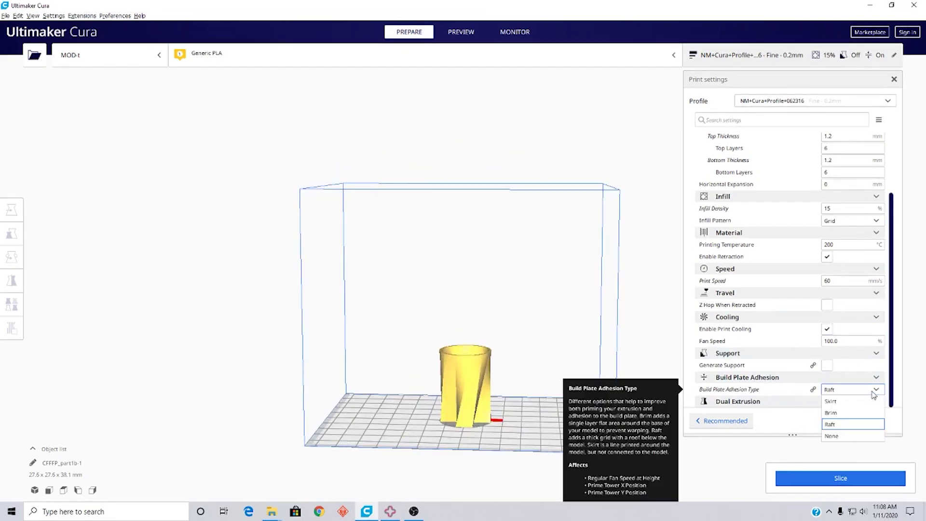
pyautogui.click(834, 402)
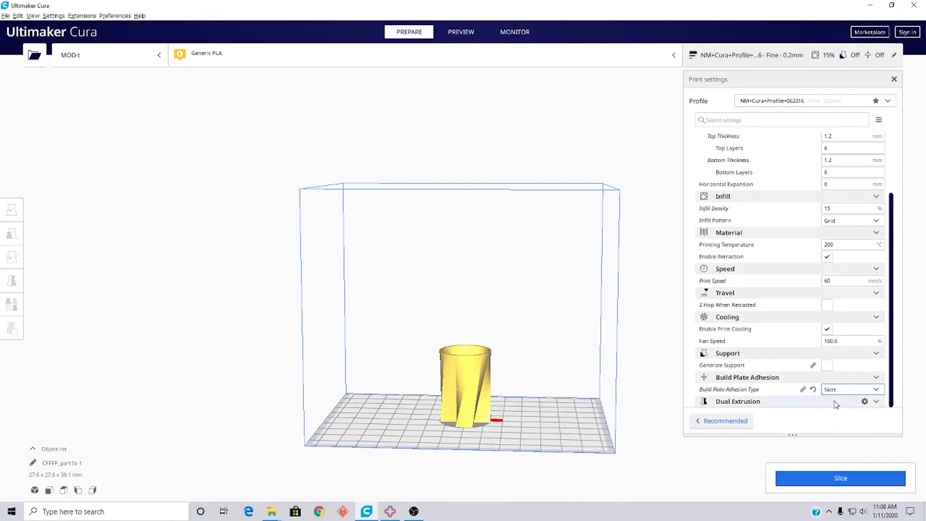
pyautogui.moveTo(562, 379); pyautogui.dragTo(506, 432, button='right')
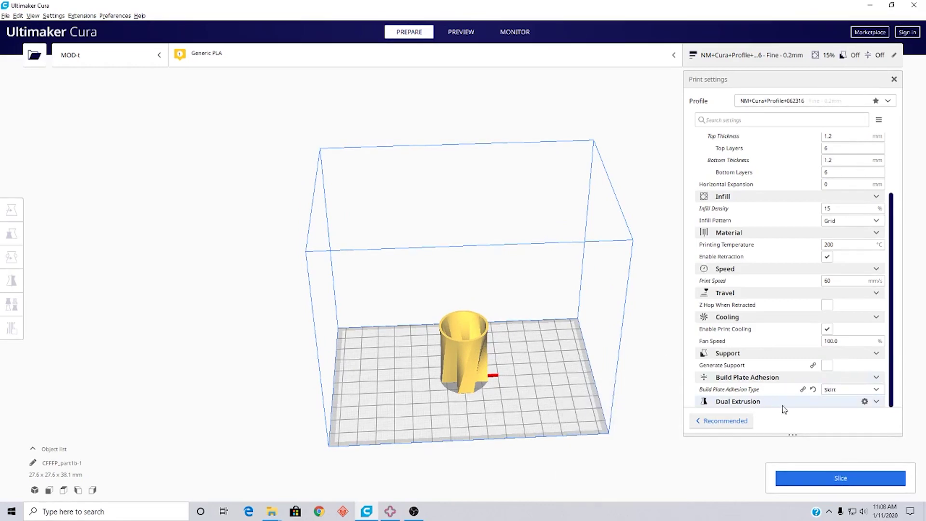
# Change Infill Density from 15% to 25% in the custom print settings.
pyautogui.scroll(3, 781, 376)
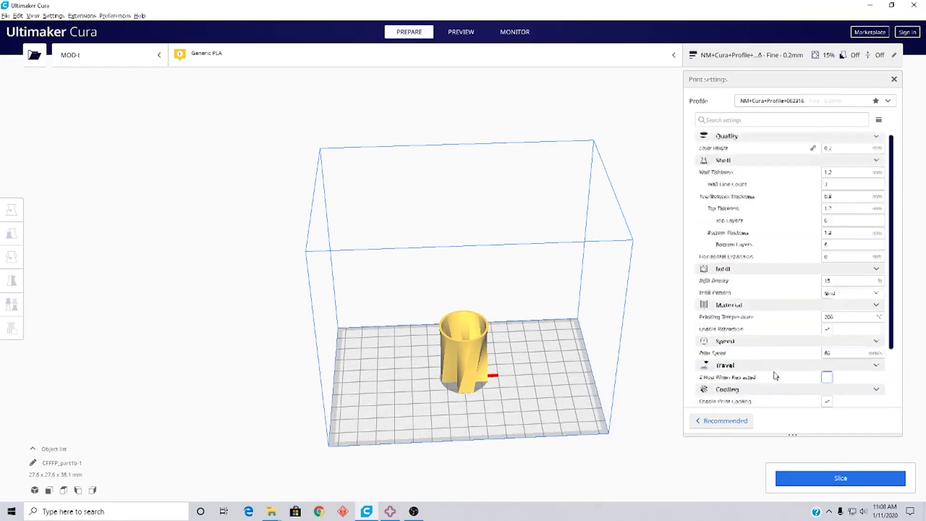
pyautogui.scroll(-3, 820, 347)
pyautogui.click(831, 341)
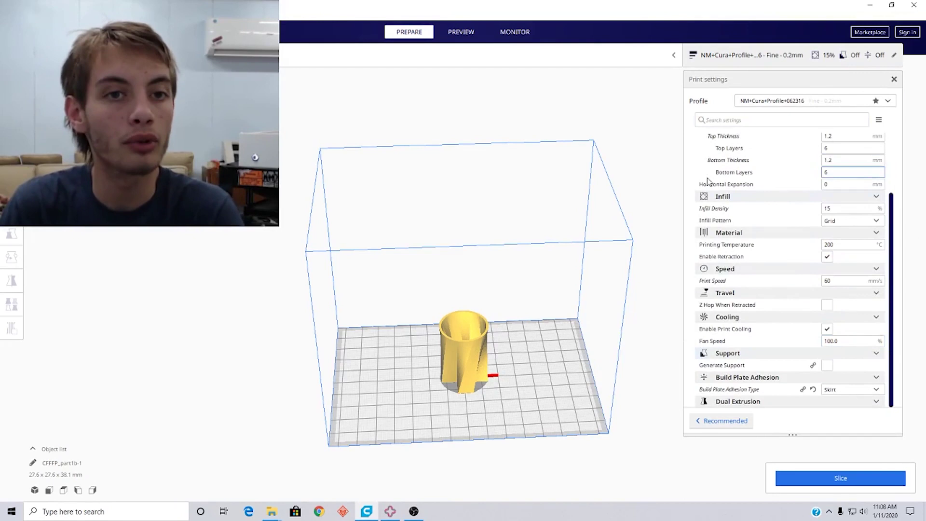
pyautogui.scroll(3, 775, 355)
pyautogui.moveTo(803, 333)
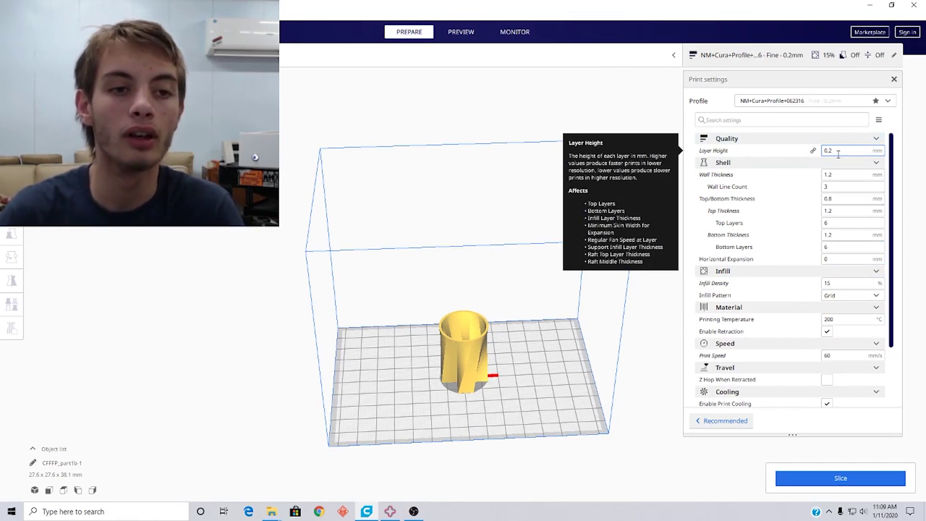
pyautogui.scroll(-2, 838, 153)
pyautogui.scroll(-2, 830, 189)
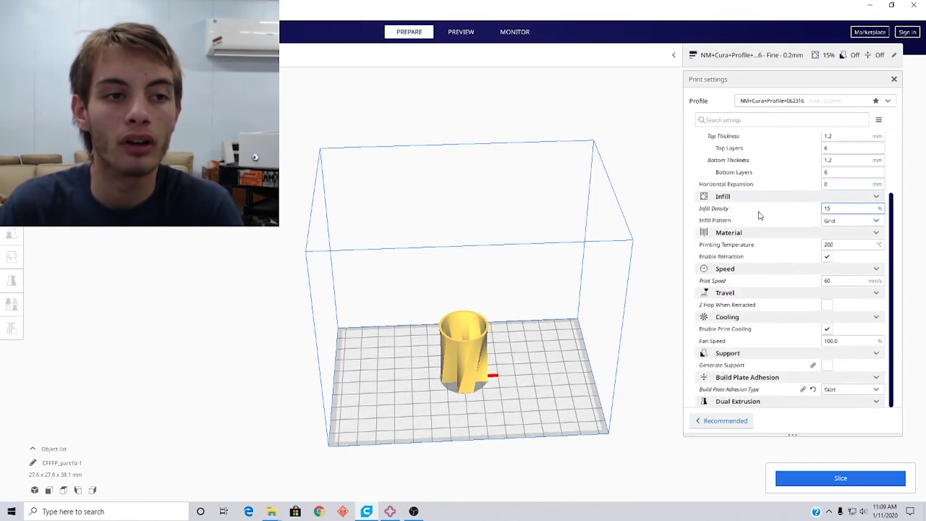
pyautogui.moveTo(852, 210)
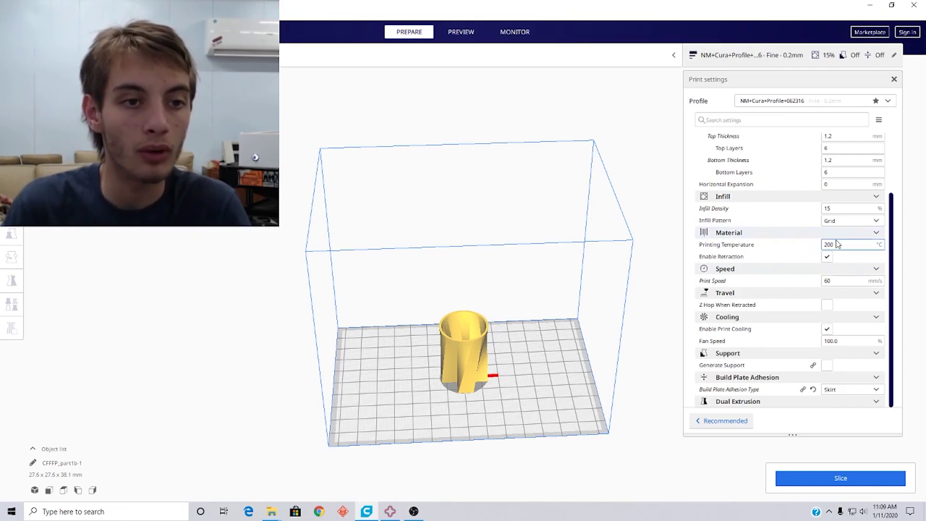
pyautogui.moveTo(838, 244)
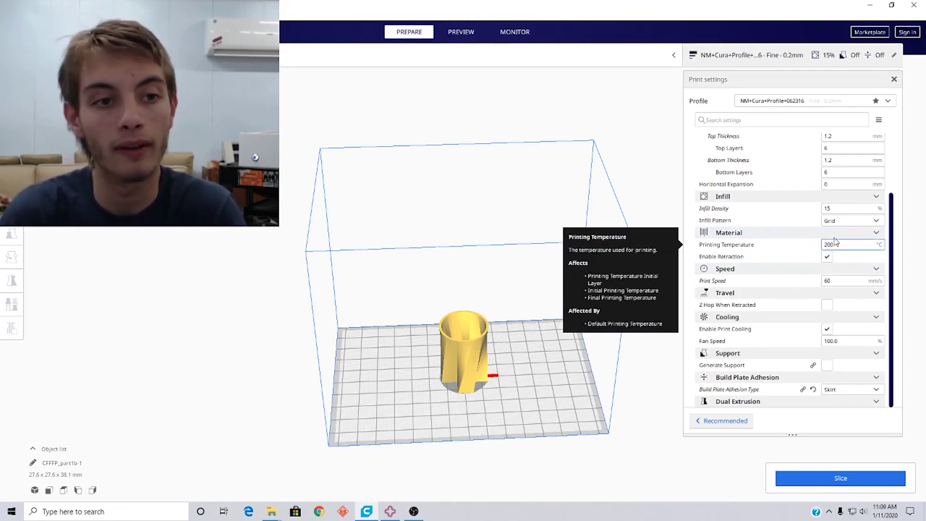
pyautogui.moveTo(849, 208); pyautogui.dragTo(802, 213)
pyautogui.write('25')
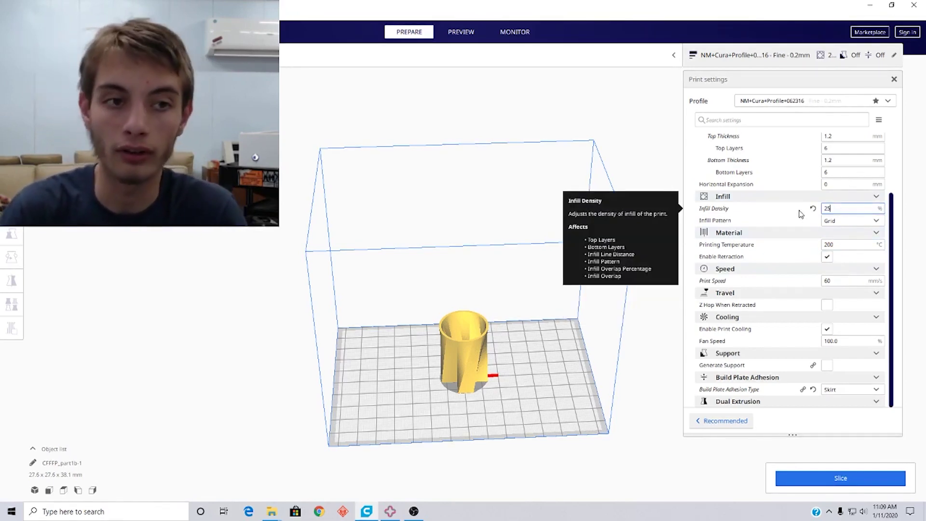
pyautogui.click(617, 286)
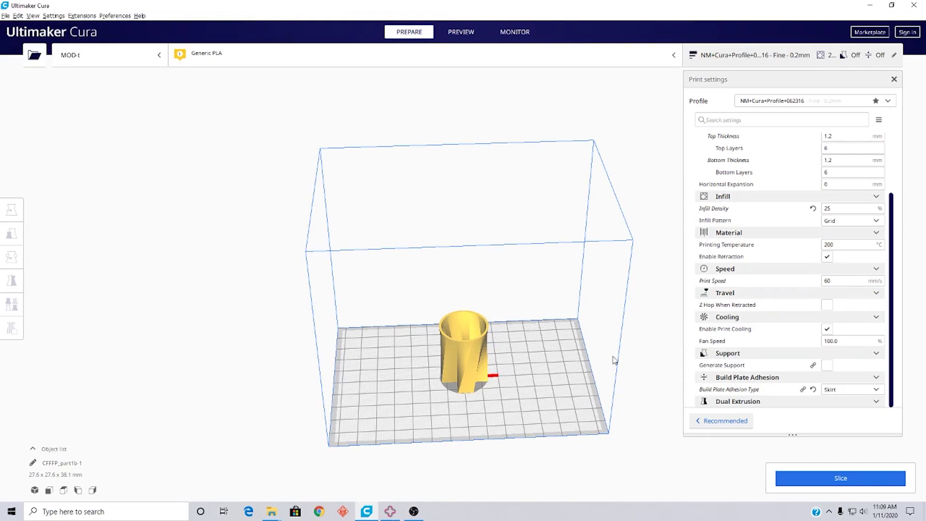
pyautogui.click(827, 365)
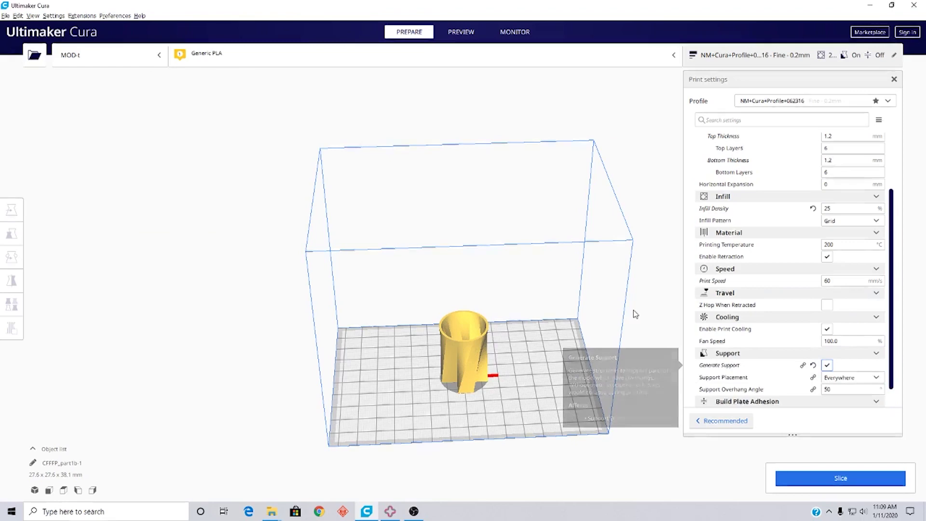
pyautogui.scroll(-1, 773, 353)
pyautogui.click(854, 353)
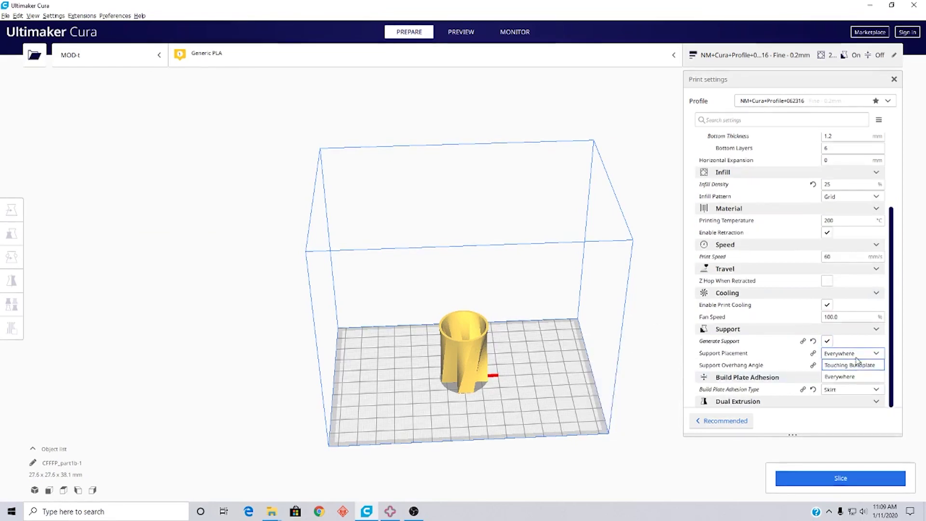
pyautogui.click(850, 377)
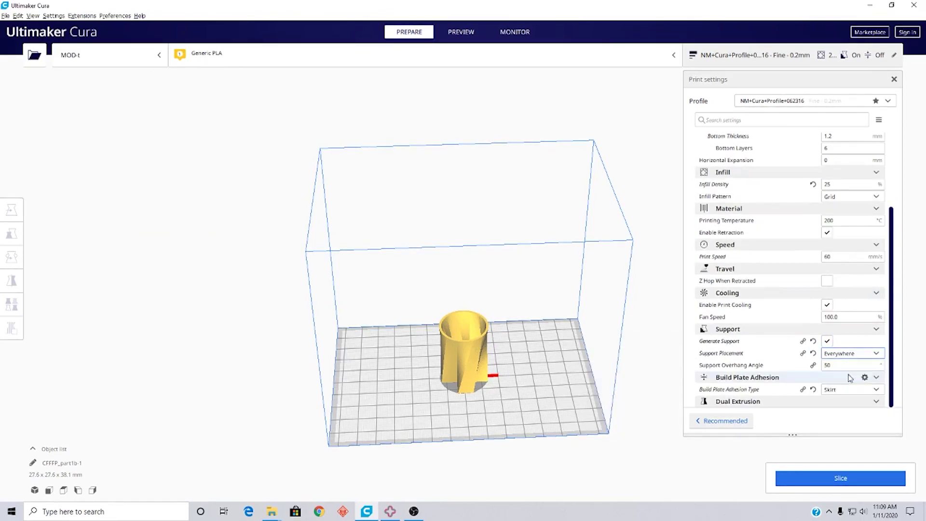
pyautogui.moveTo(763, 347)
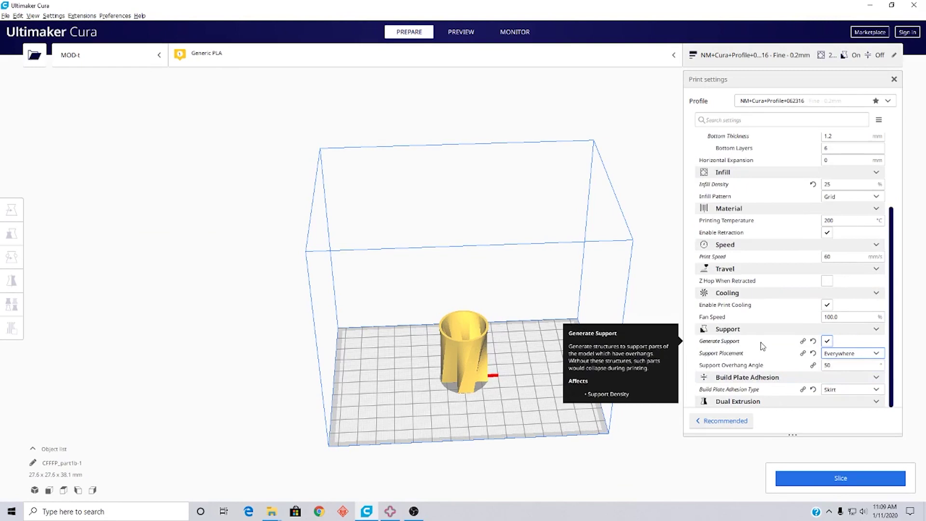
pyautogui.moveTo(843, 358)
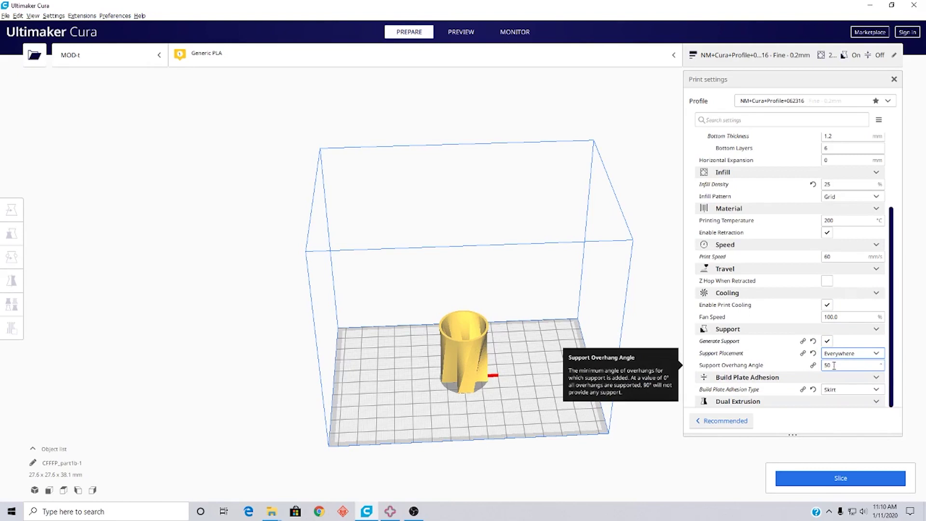
pyautogui.click(827, 341)
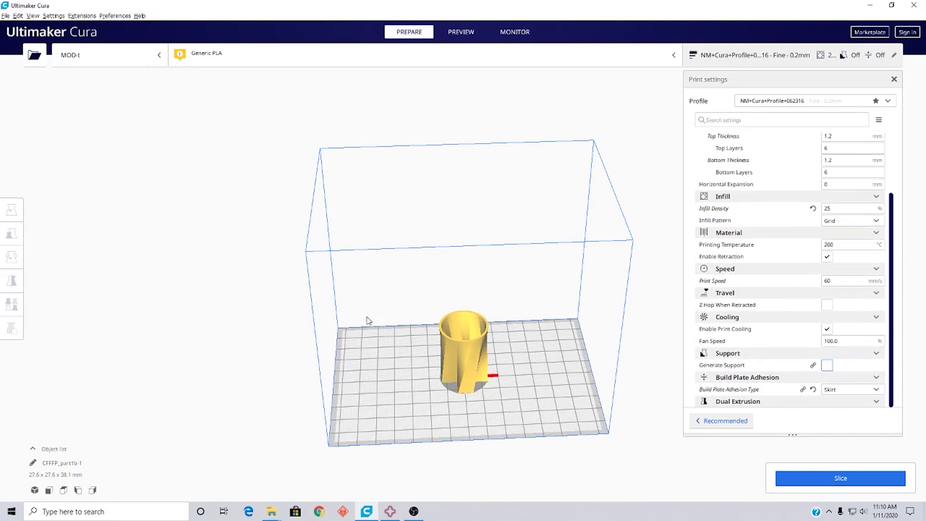
pyautogui.scroll(3, 745, 323)
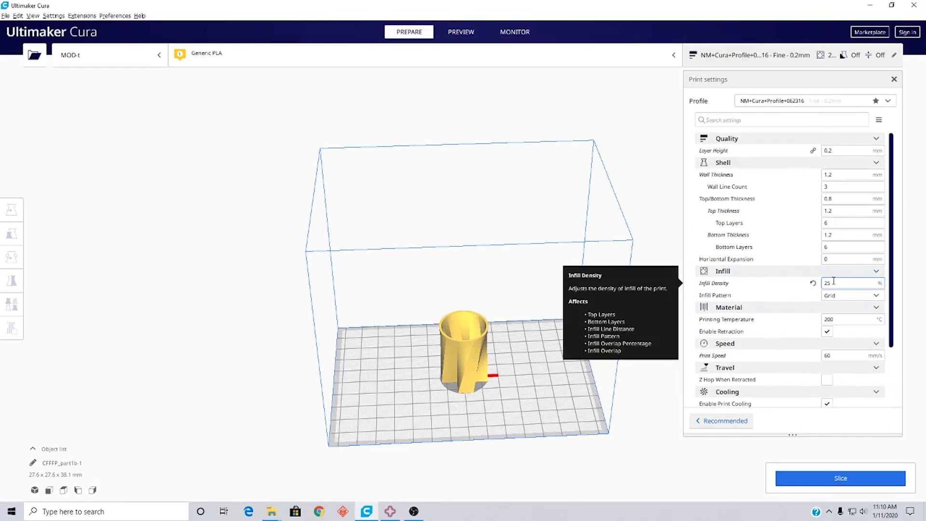
pyautogui.scroll(-3, 830, 338)
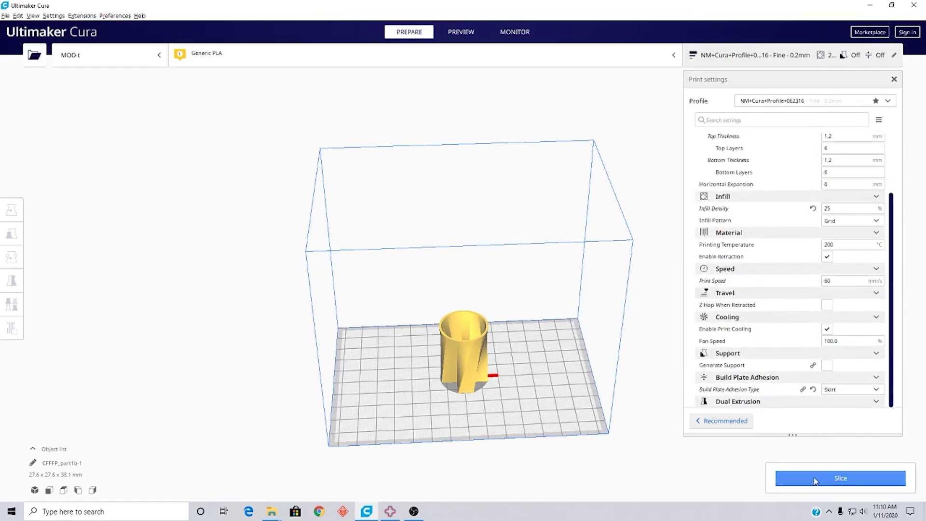
# Slice the vase and save it as 'Vase for Video #2.gcode' in the Sliced GCode files folder.
pyautogui.click(815, 481)
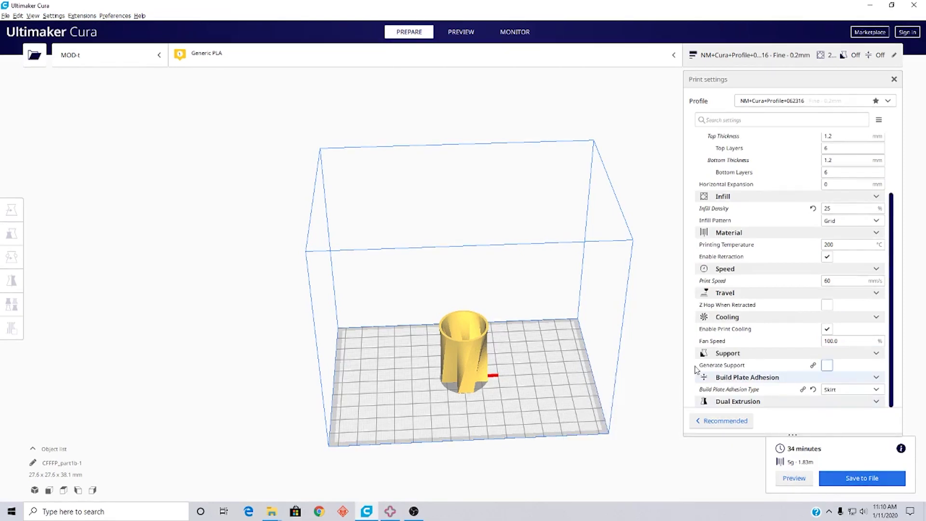
pyautogui.click(855, 483)
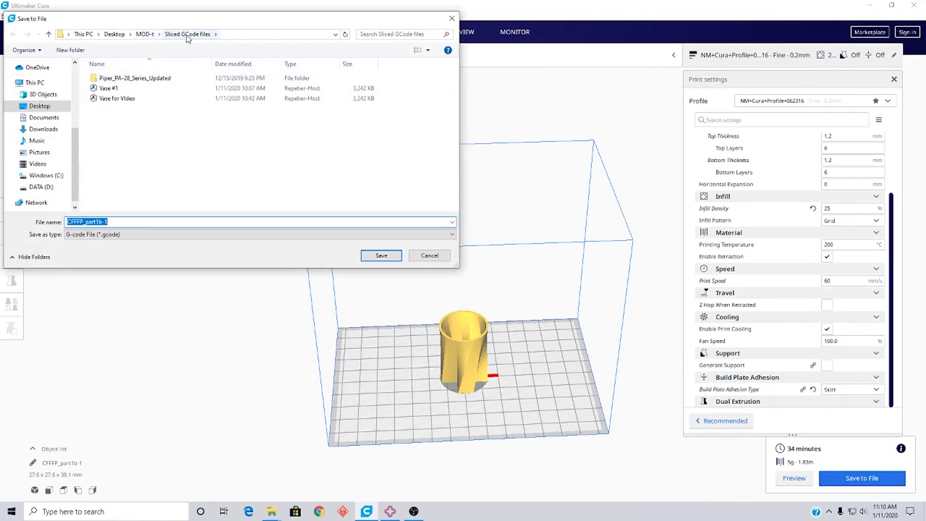
pyautogui.click(144, 34)
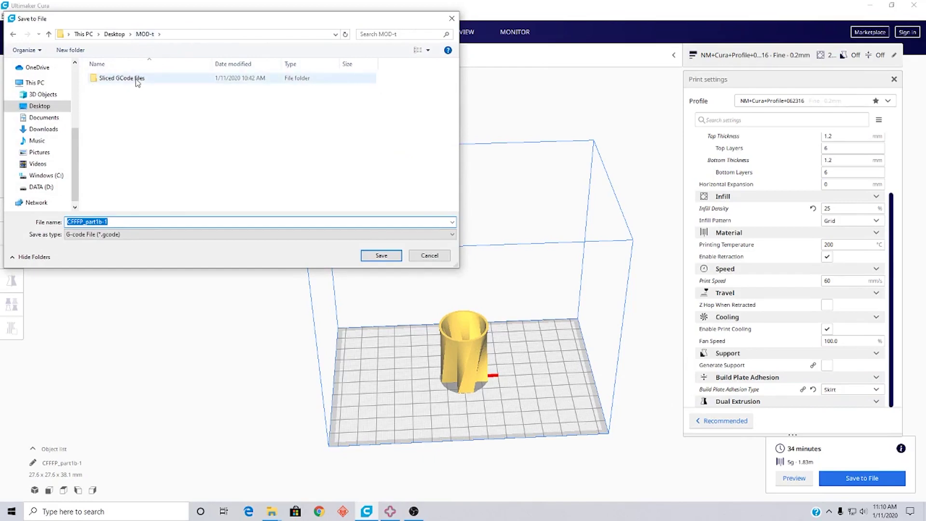
pyautogui.doubleClick(137, 79)
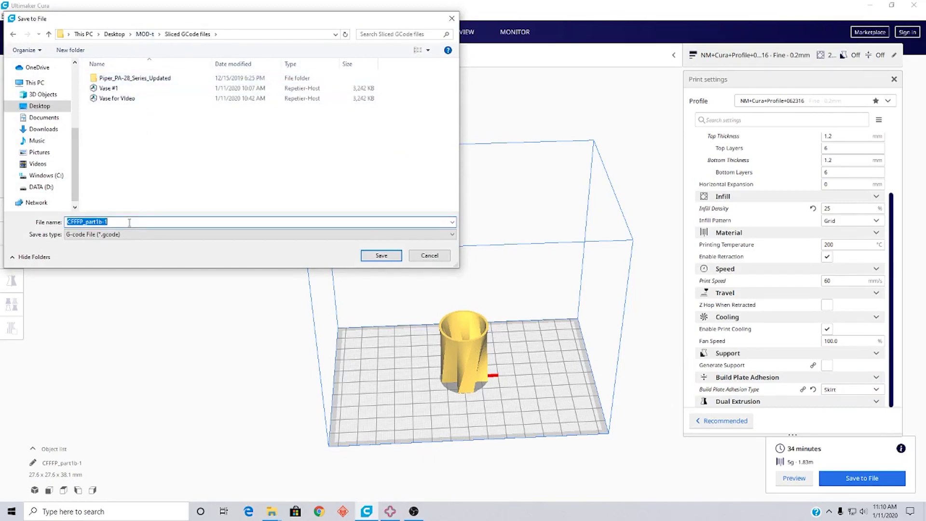
pyautogui.write('Vase for Vi')
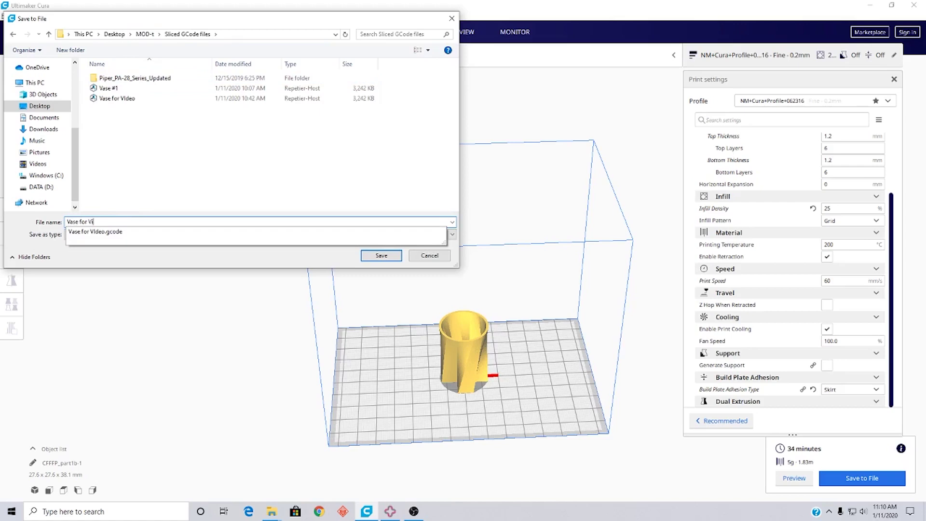
pyautogui.write('deo #2')
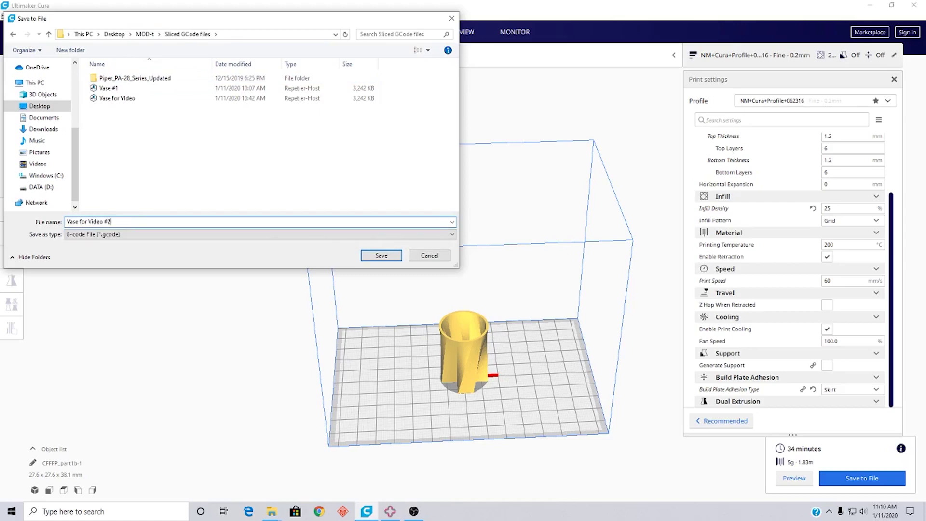
pyautogui.click(382, 256)
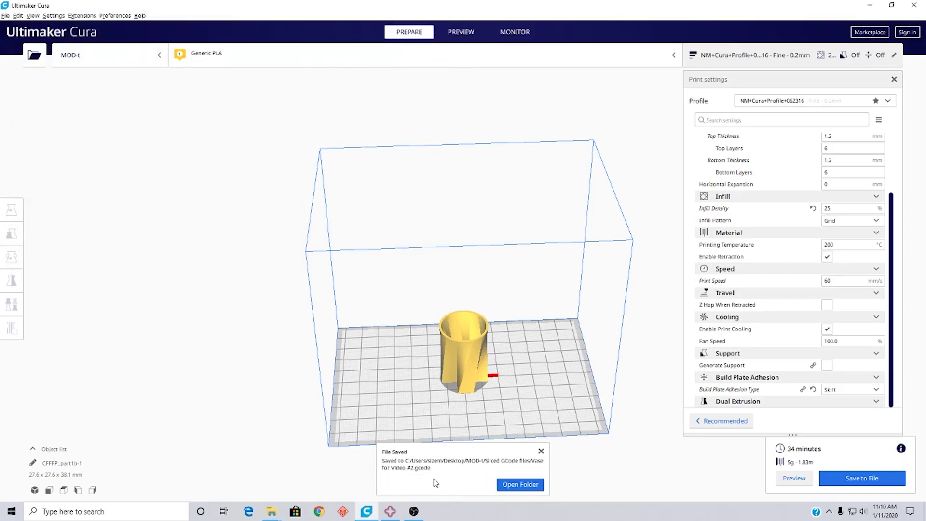
# Enable Optimize and select 'Vase for Video #2' from MOD-t > Sliced GCode files for printing.
pyautogui.click(390, 511)
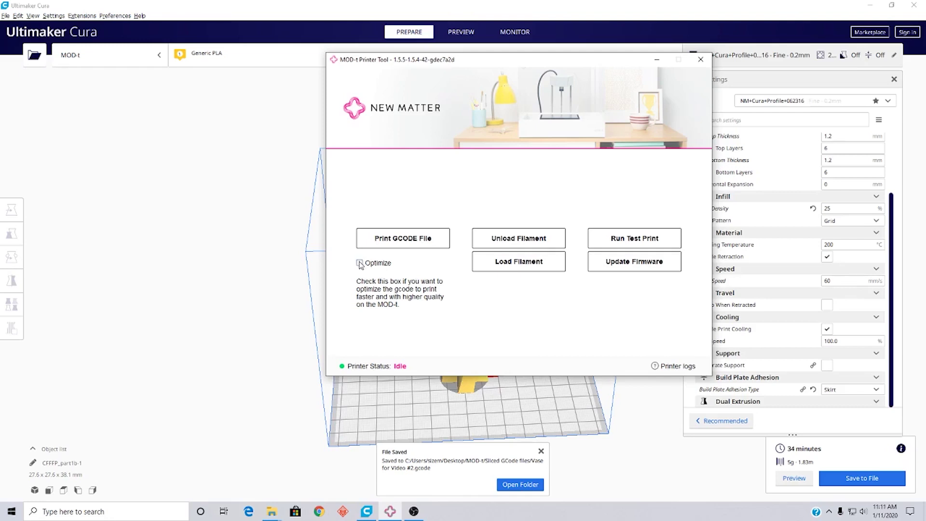
pyautogui.click(359, 263)
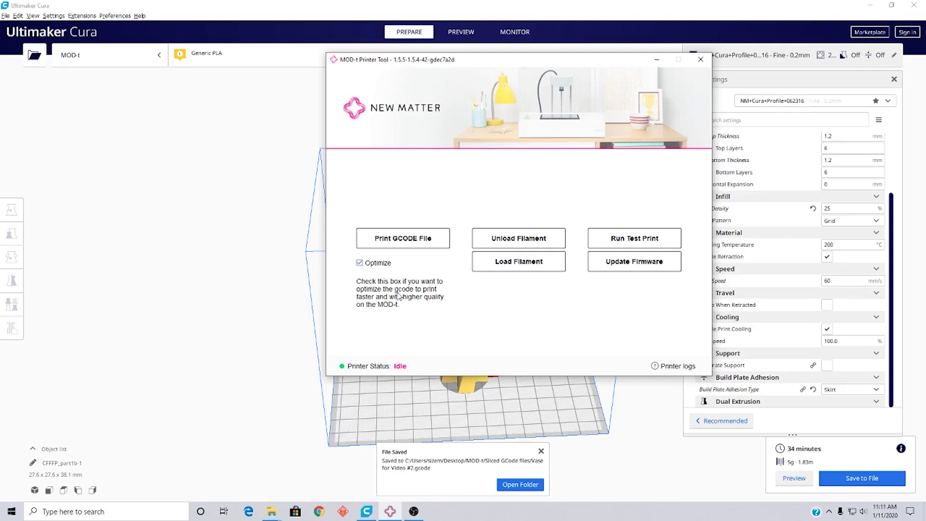
pyautogui.click(412, 239)
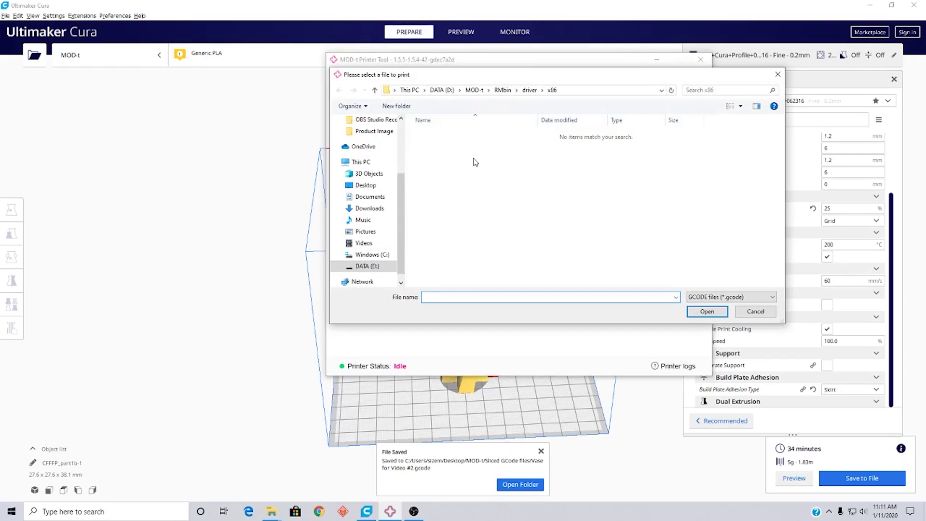
pyautogui.scroll(1, 382, 206)
pyautogui.scroll(3, 381, 206)
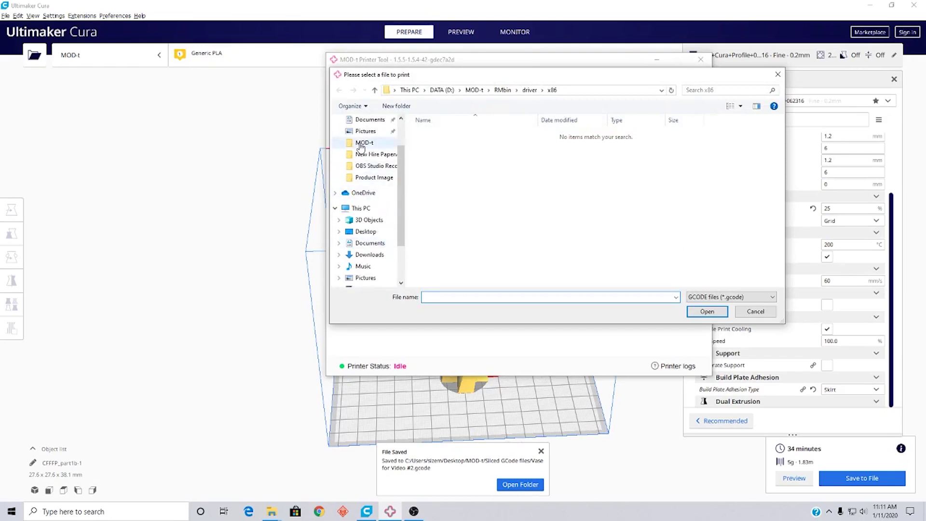
pyautogui.click(363, 143)
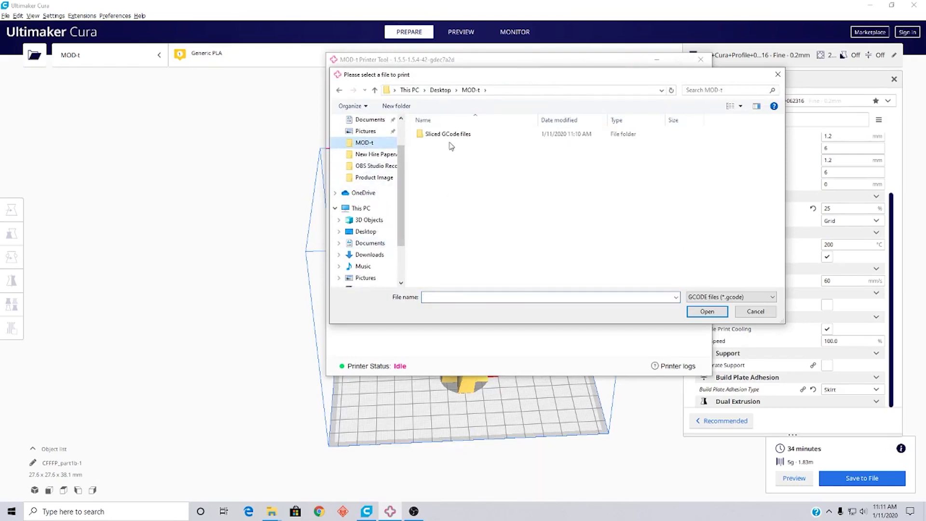
pyautogui.doubleClick(465, 135)
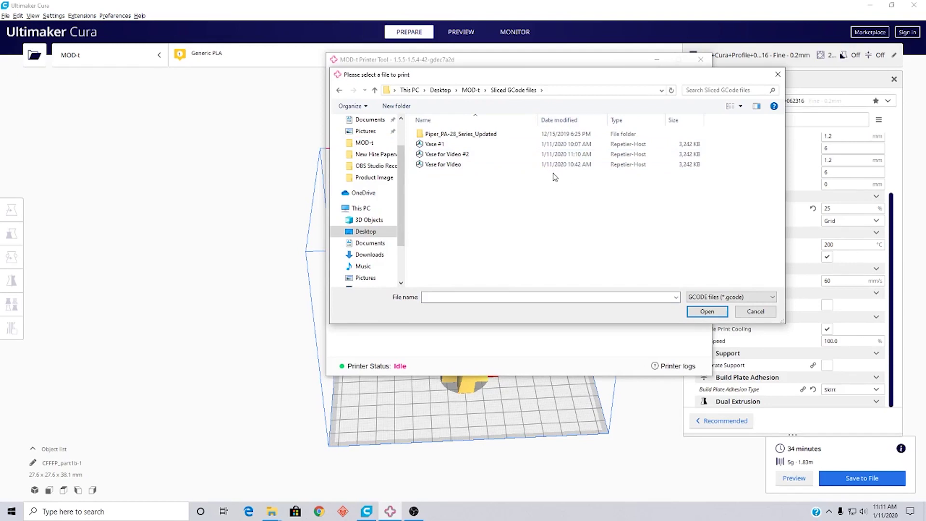
pyautogui.click(492, 155)
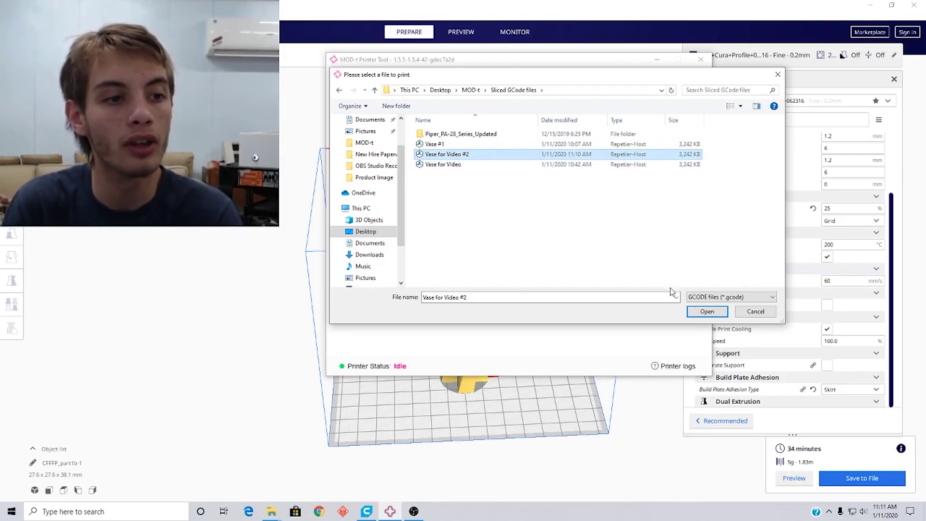
# Confirm 'Vase for Video #2' so it uploads and the MOD-t begins printing the vase.
pyautogui.click(705, 311)
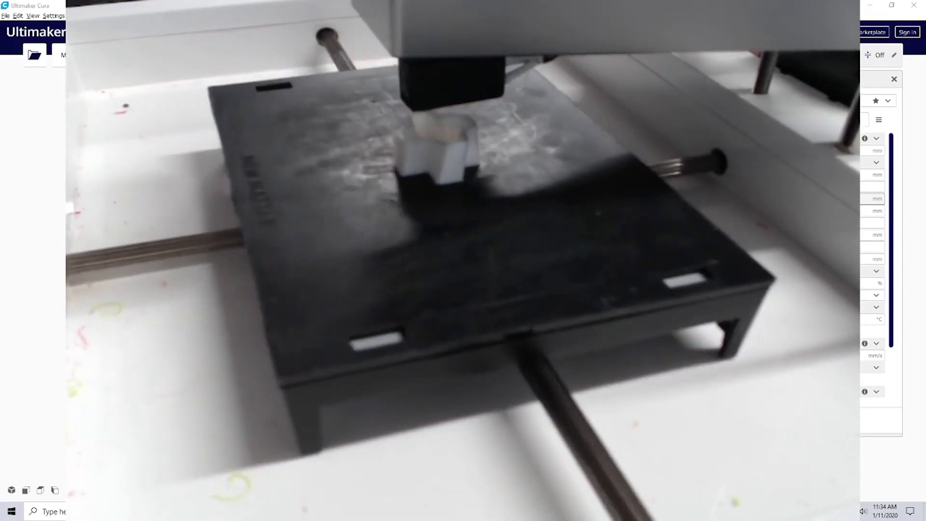
pyautogui.press('XF86AudioLowerVolume')
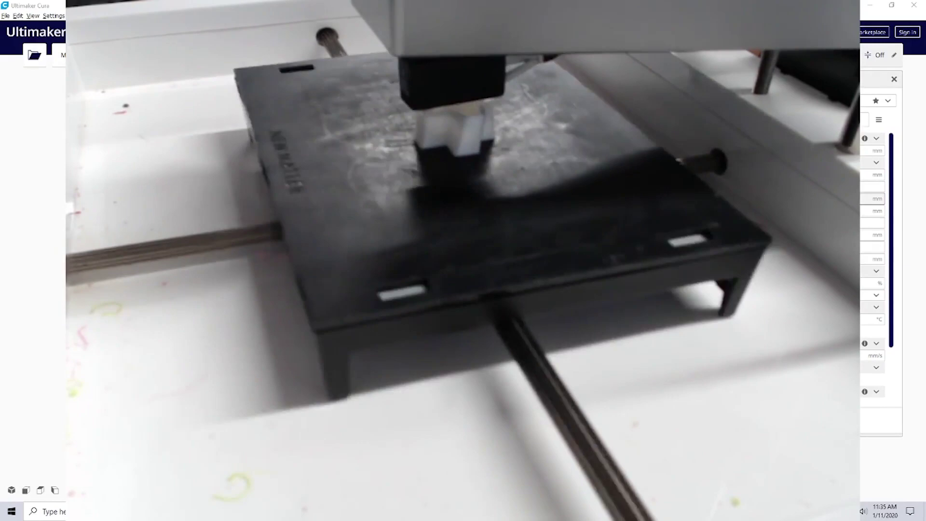